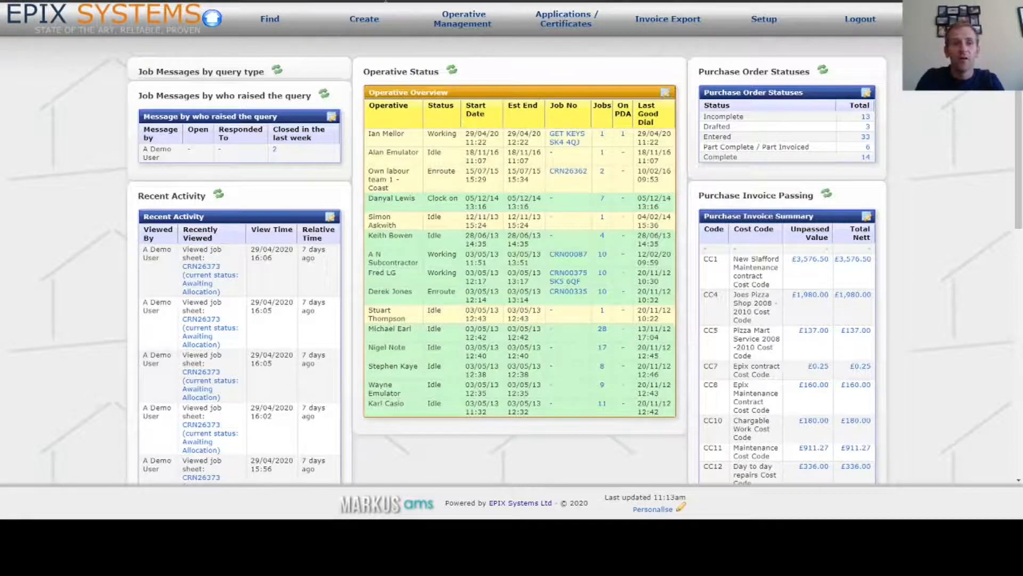
Start a manual job, search customers for 'epix', and open a blank New Customer form
{"action": "left_click", "coordinate": [393, 41]}
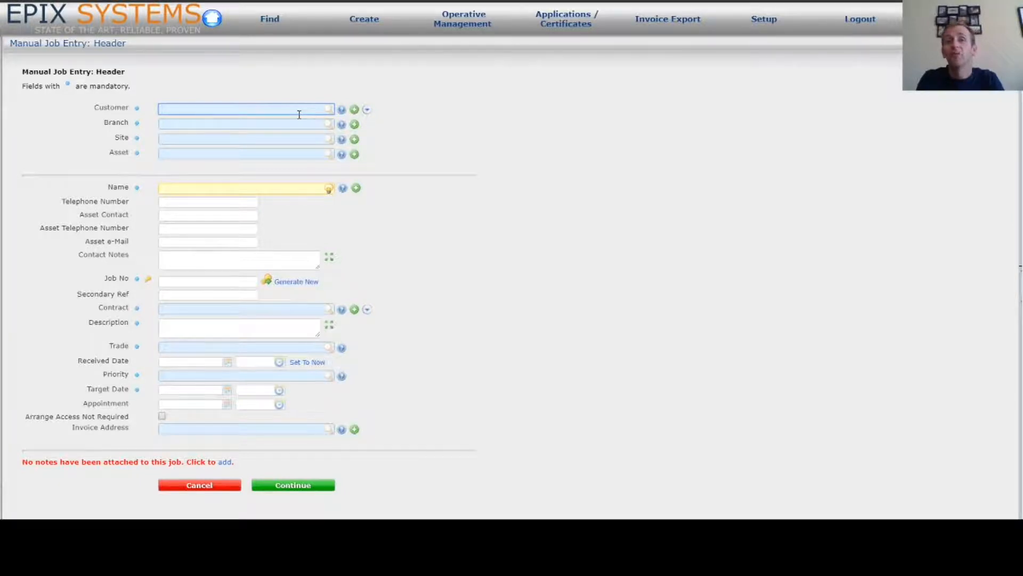
{"action": "type", "text": "epix"}
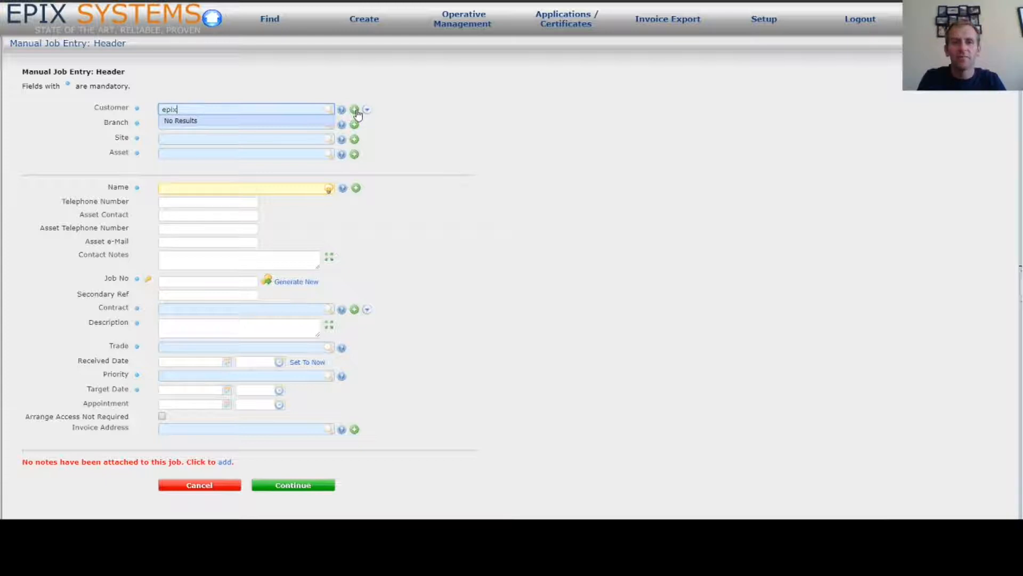
{"action": "left_click", "coordinate": [355, 111]}
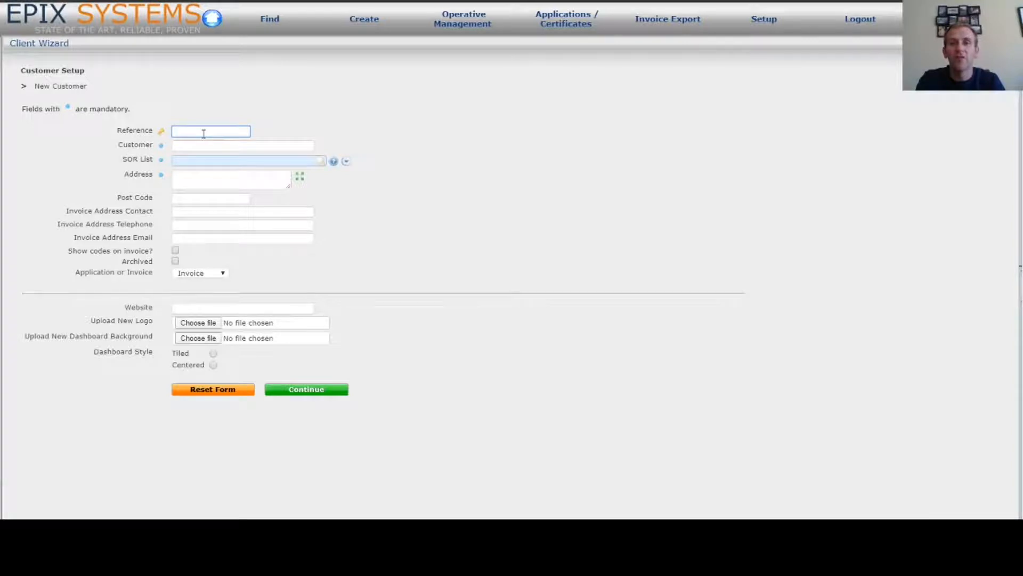
Enter Reference EPIX001 and Customer 'EPiX Borough Council' on the new customer form
{"action": "left_click", "coordinate": [744, 302]}
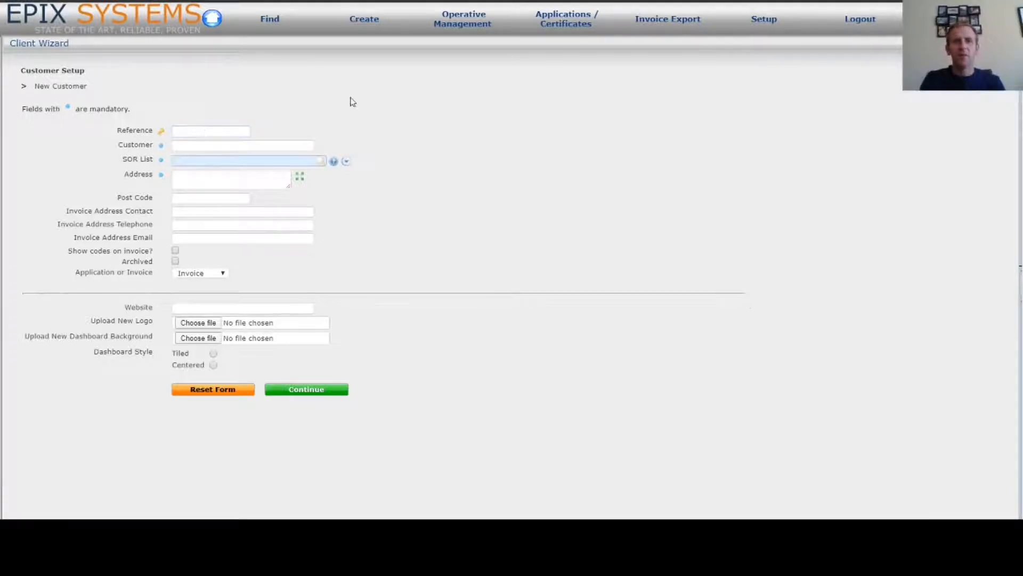
{"action": "left_click", "coordinate": [194, 131]}
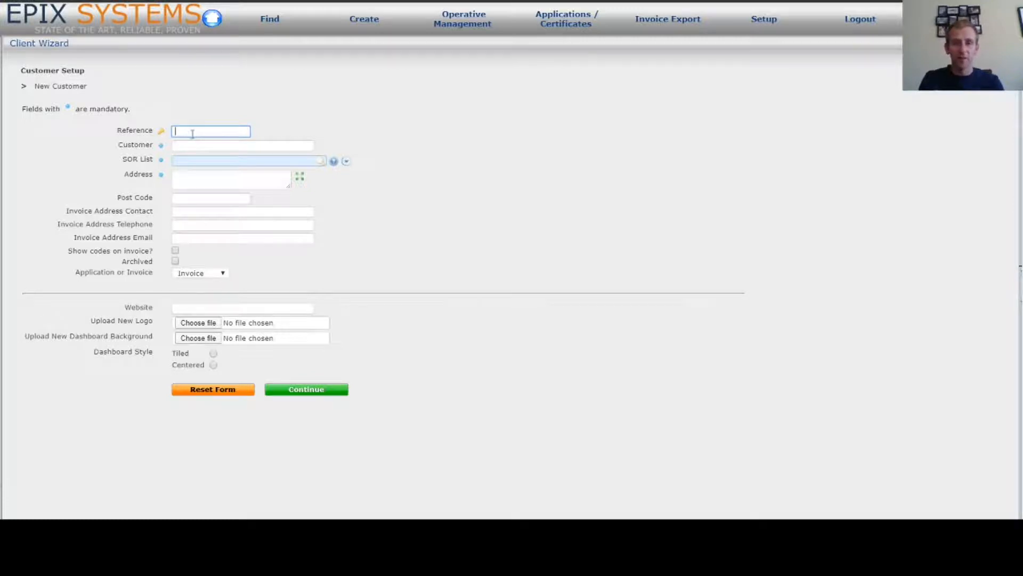
{"action": "type", "text": "EPI"}
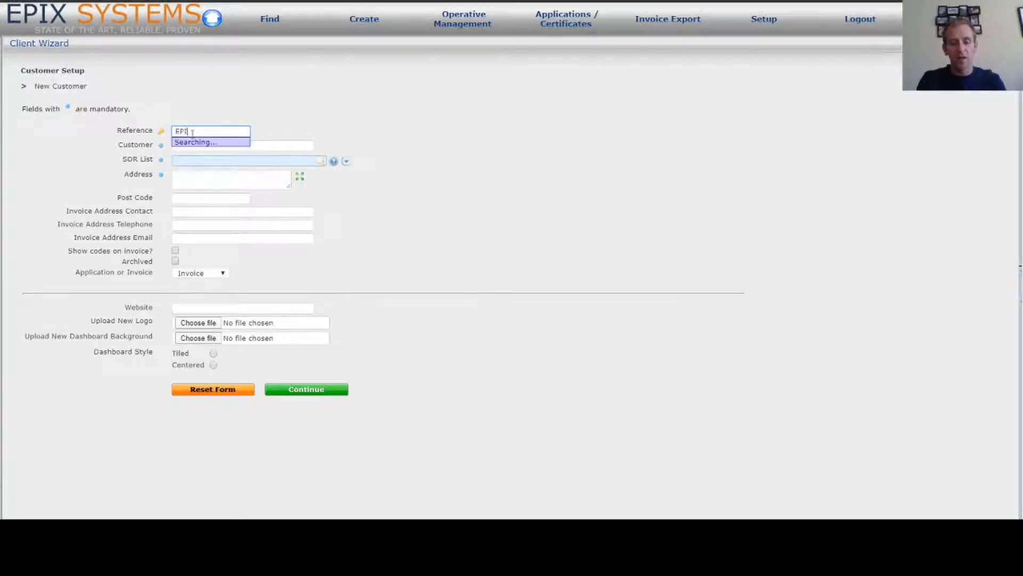
{"action": "type", "text": "X001"}
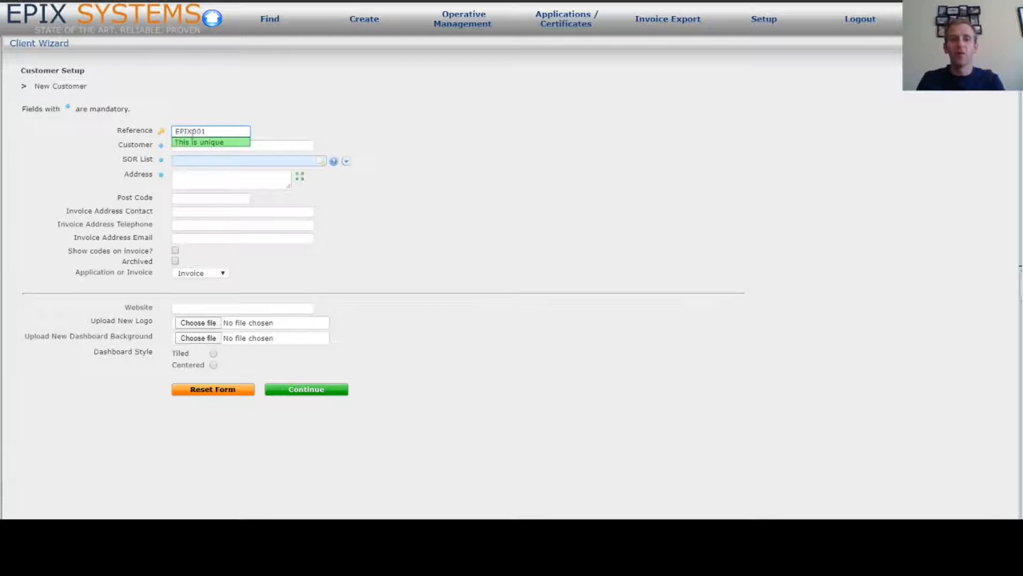
{"action": "left_click", "coordinate": [295, 145]}
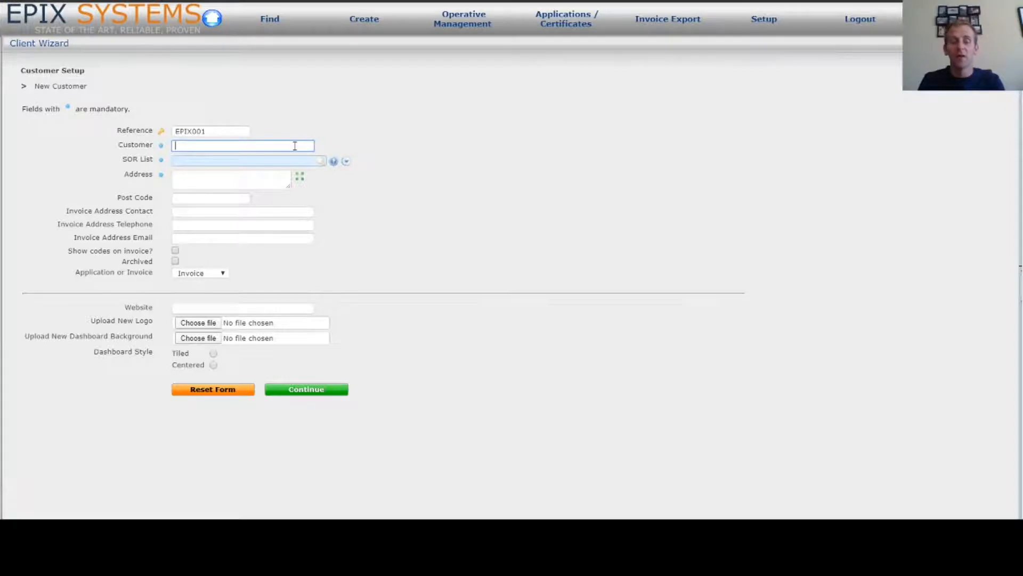
{"action": "type", "text": "EPiX Borough Council"}
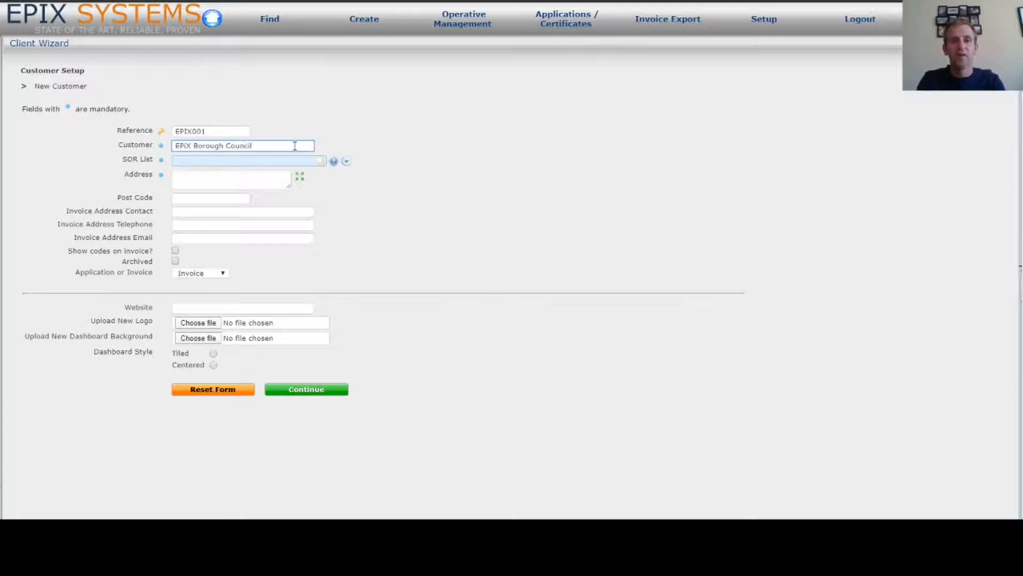
{"action": "left_click", "coordinate": [249, 162]}
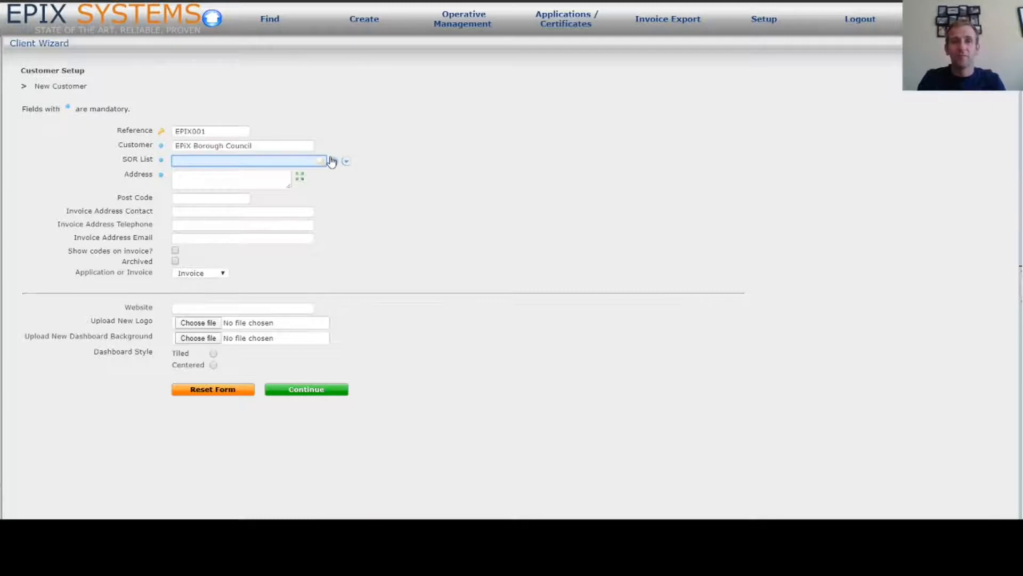
Set SOR List to Codes with Bonus and fill in the customer's address and post code
{"action": "type", "text": "?"}
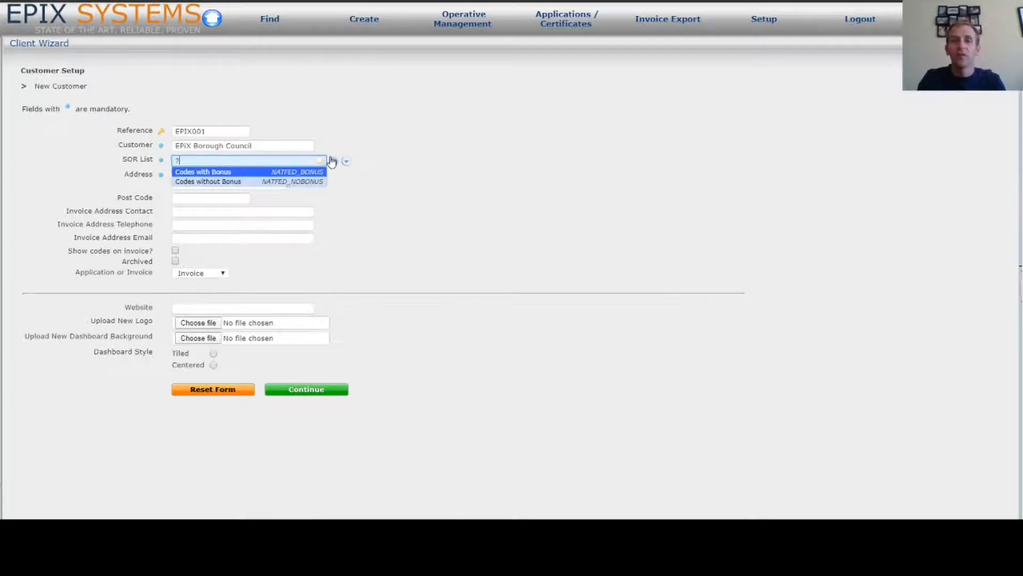
{"action": "left_click", "coordinate": [246, 173]}
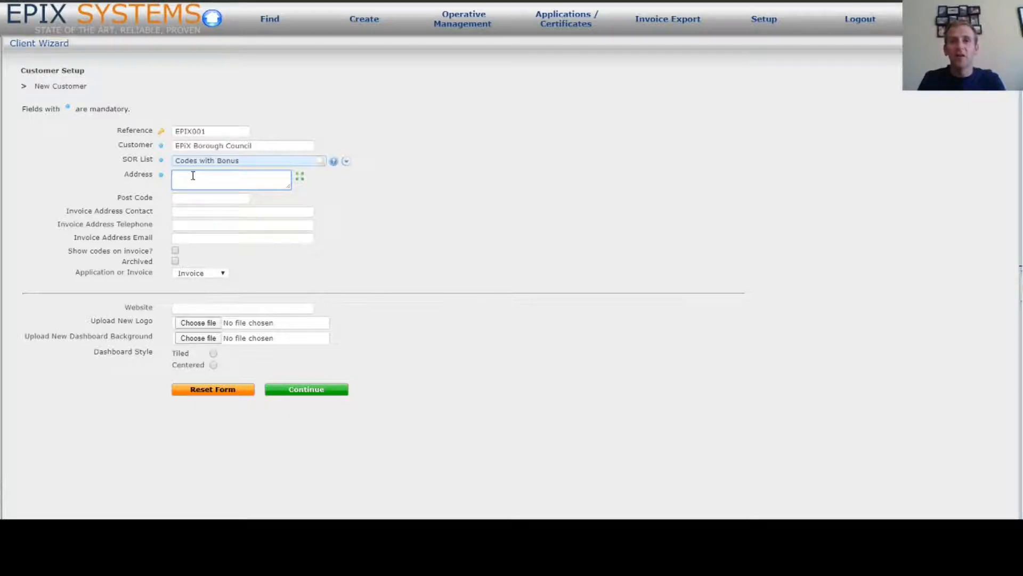
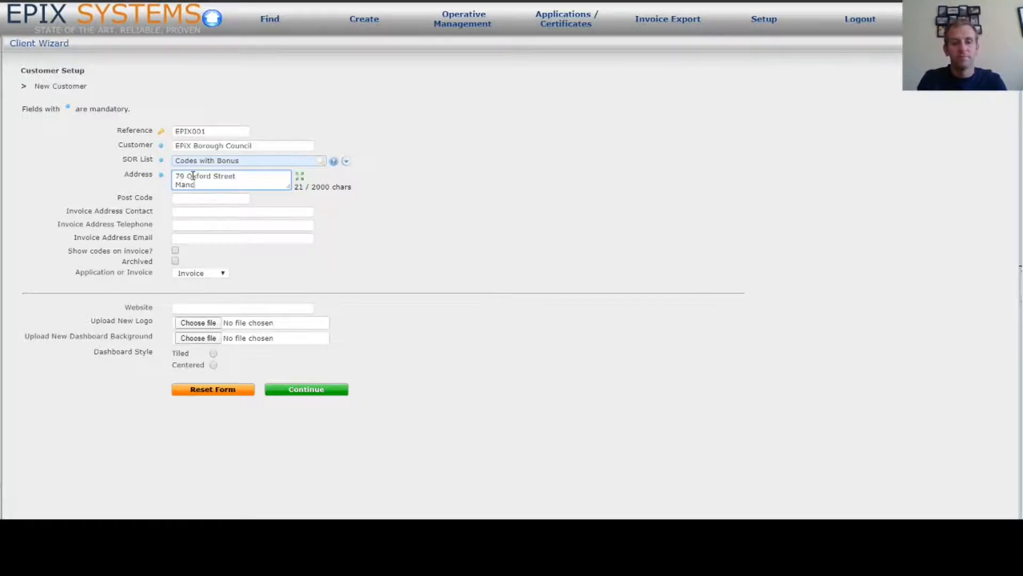
{"action": "left_click", "coordinate": [200, 198]}
{"action": "type", "text": "M1 6FQ"}
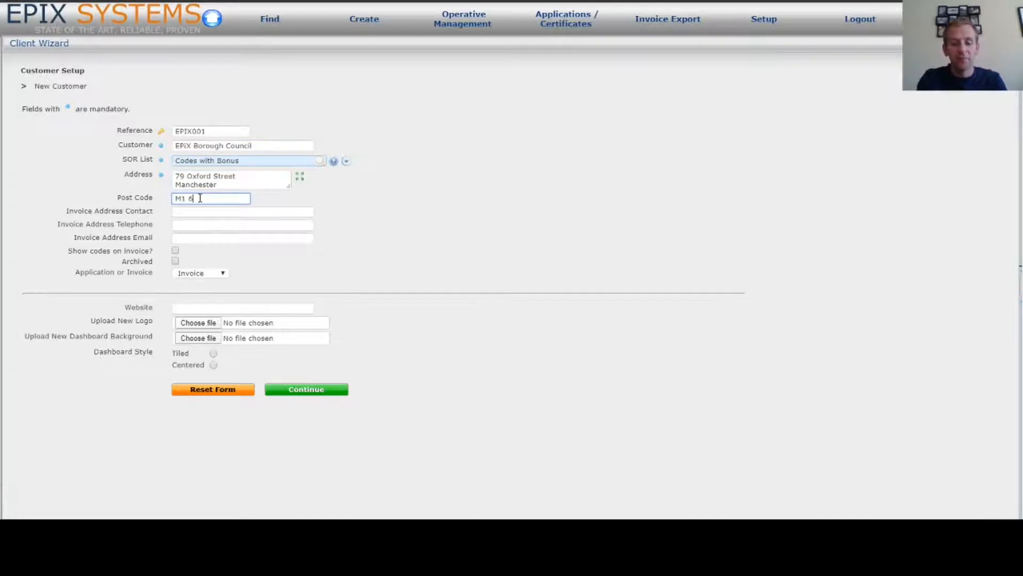
Fill in the invoice contact's name, telephone number and e-mail address
{"action": "left_click", "coordinate": [180, 212]}
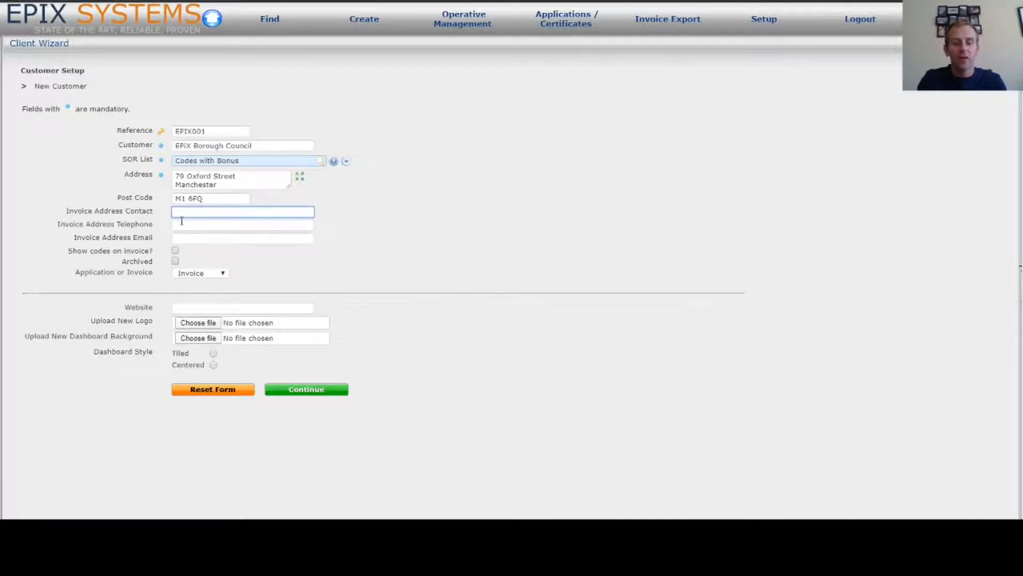
{"action": "key", "text": "Tab"}
{"action": "type", "text": "01234 567 890"}
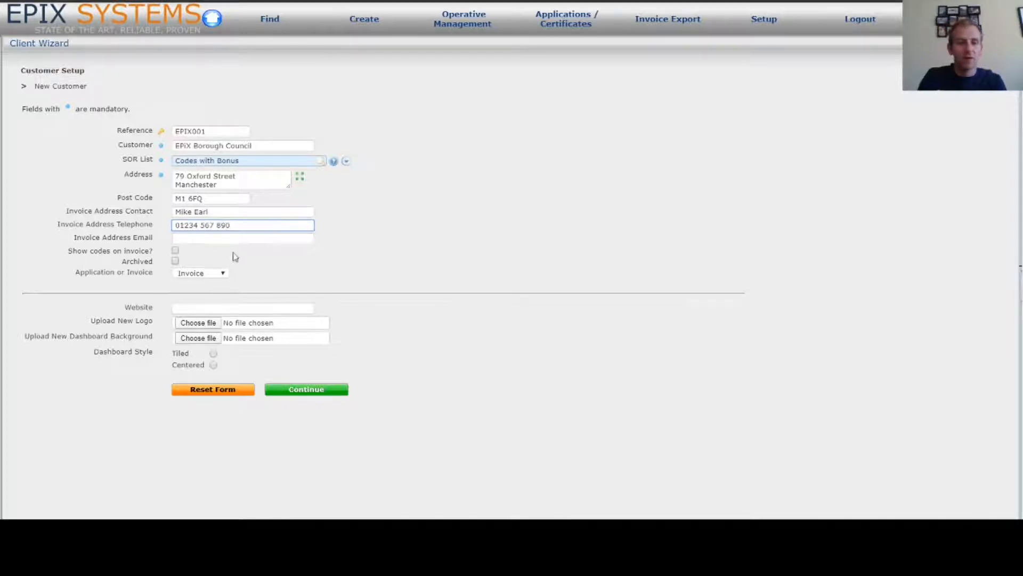
{"action": "left_click", "coordinate": [217, 239]}
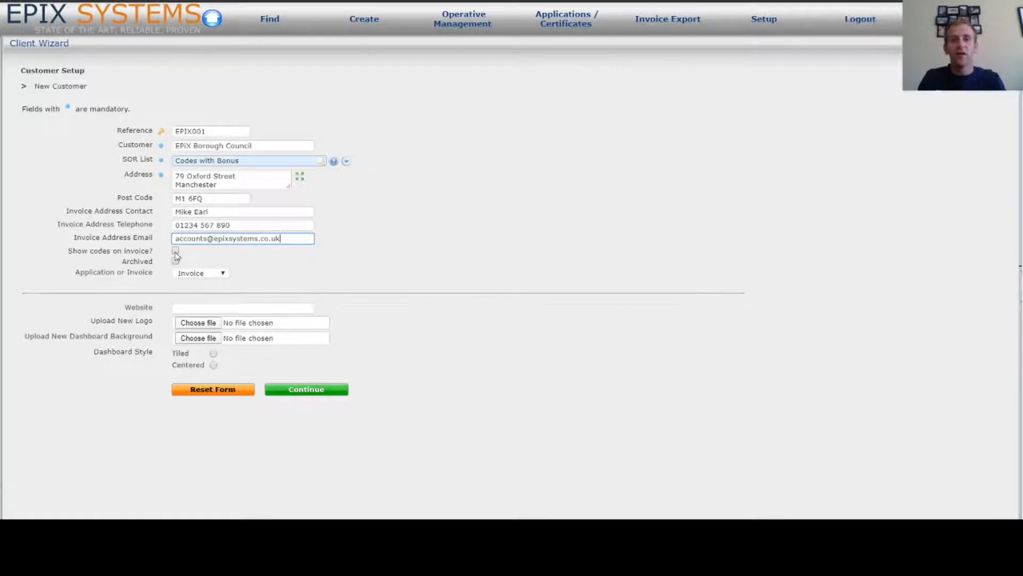
{"action": "left_click", "coordinate": [176, 251]}
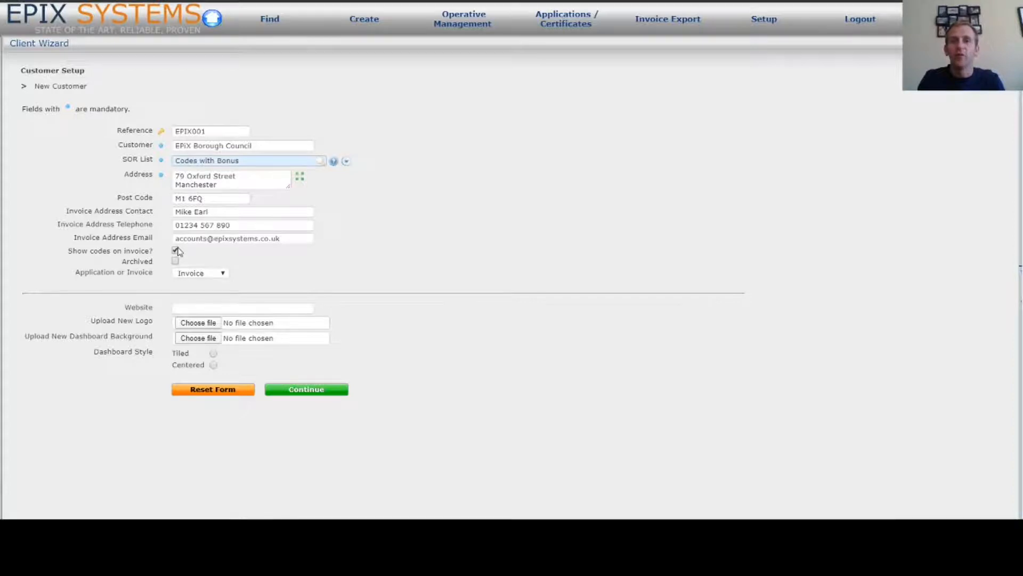
{"action": "left_click", "coordinate": [175, 251]}
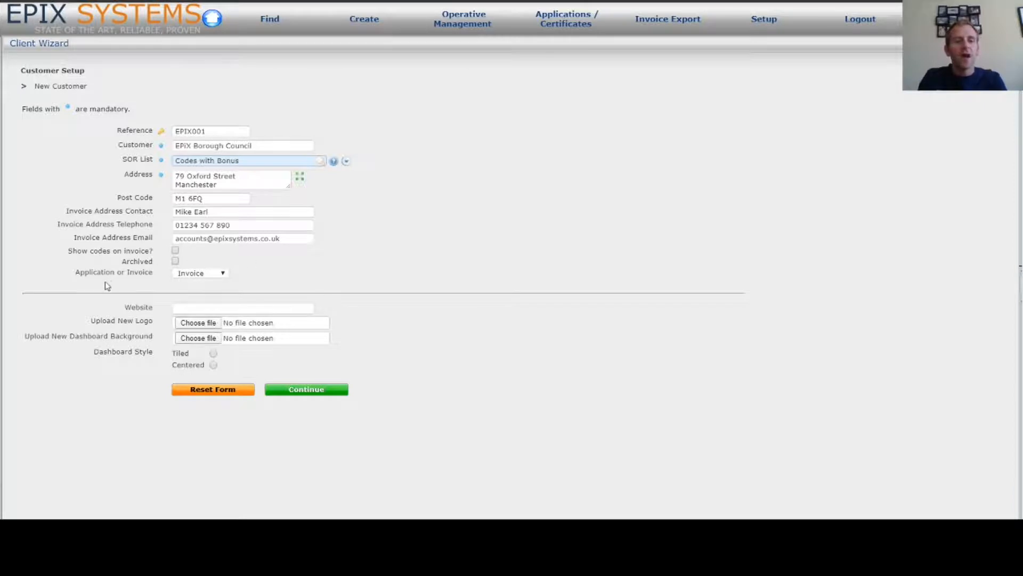
{"action": "left_click", "coordinate": [220, 277]}
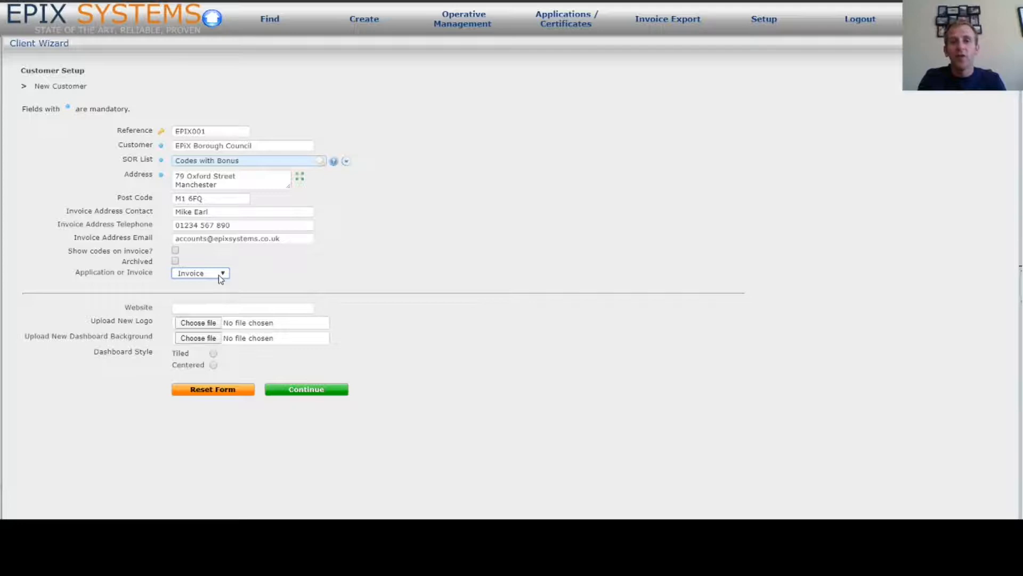
{"action": "left_click", "coordinate": [224, 296]}
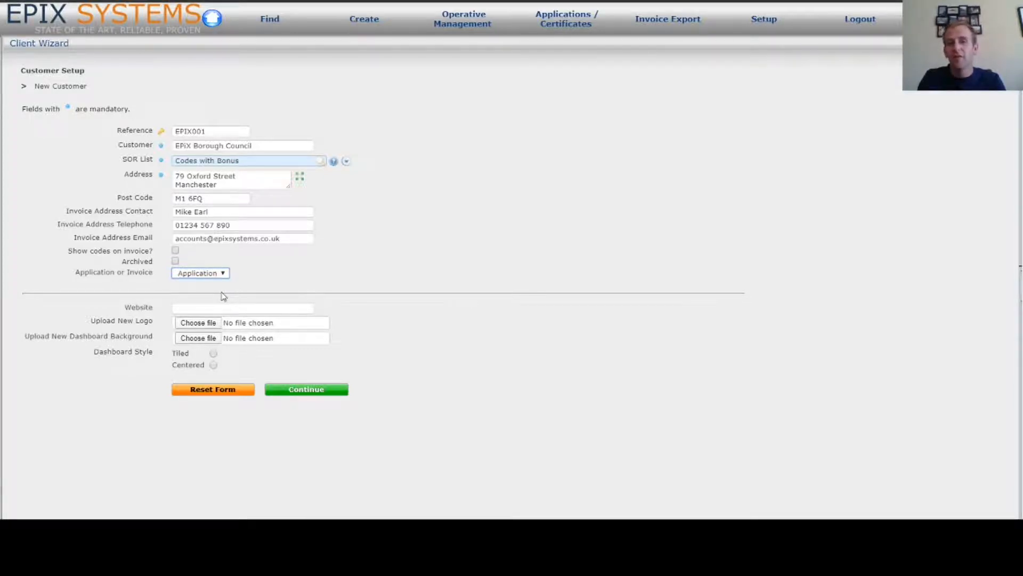
{"action": "left_click", "coordinate": [218, 278]}
{"action": "left_click", "coordinate": [210, 288]}
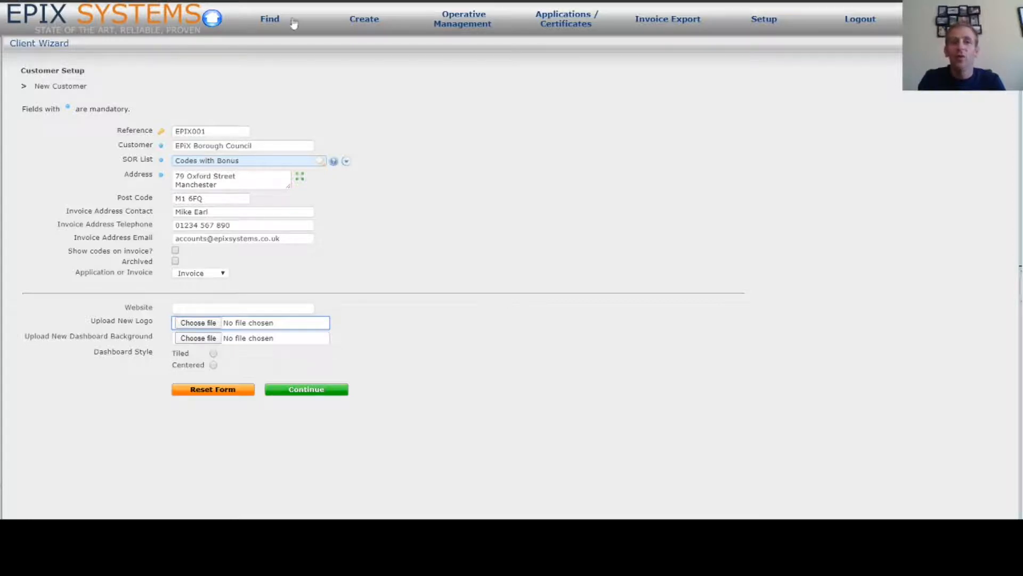
{"action": "left_click", "coordinate": [275, 19]}
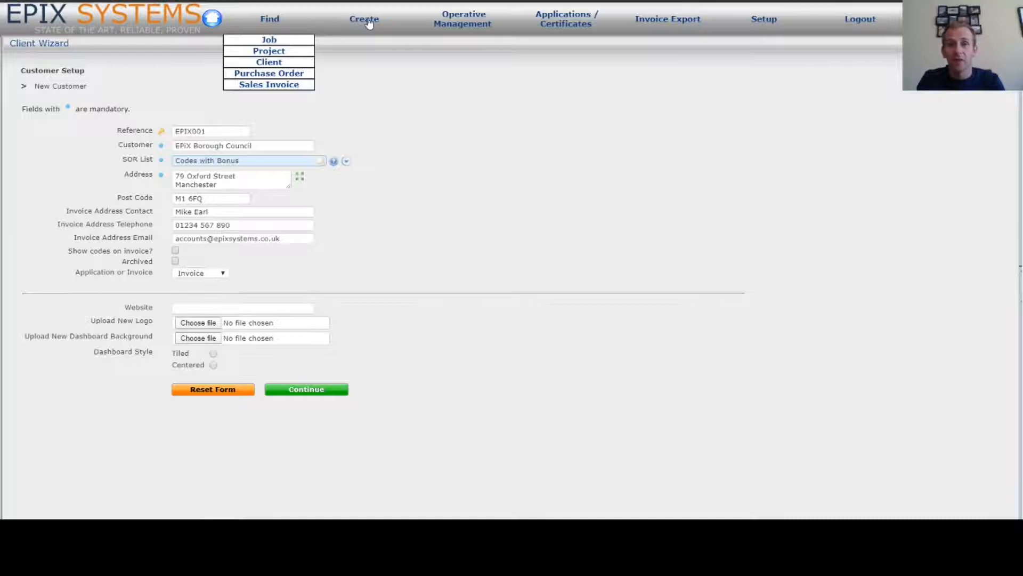
{"action": "left_click", "coordinate": [476, 171]}
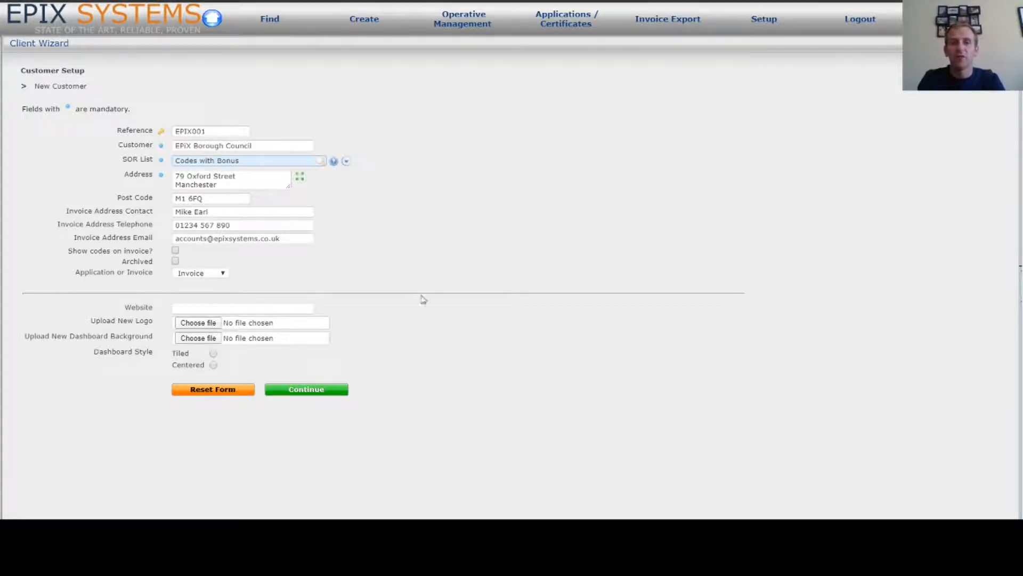
Create customer EPIX001 and go on to the New Branch form
{"action": "left_click", "coordinate": [316, 392]}
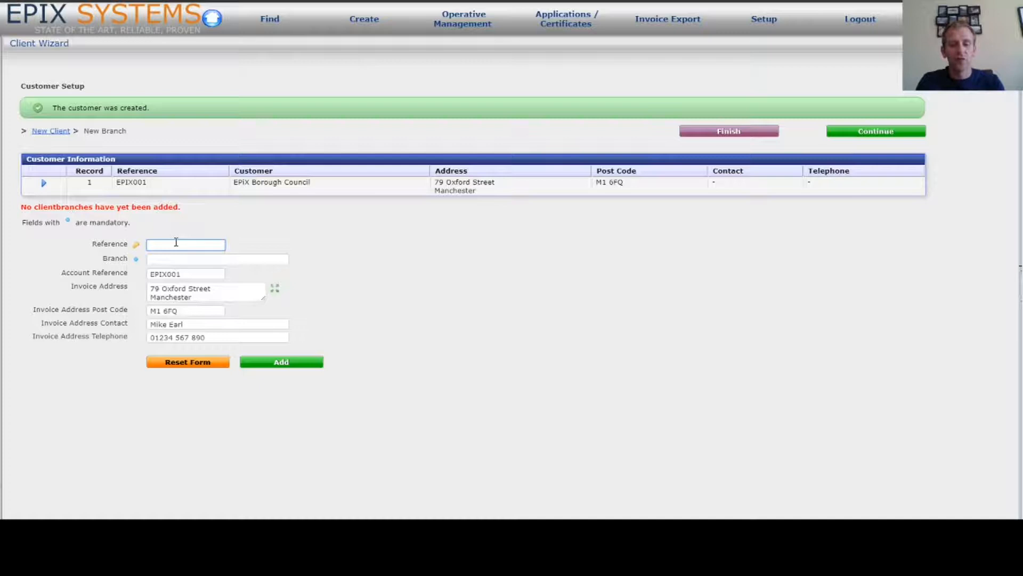
Add branch PARKS named 'Epix BC - Parks Division' with account reference EPIX001-P
{"action": "type", "text": "PARKS"}
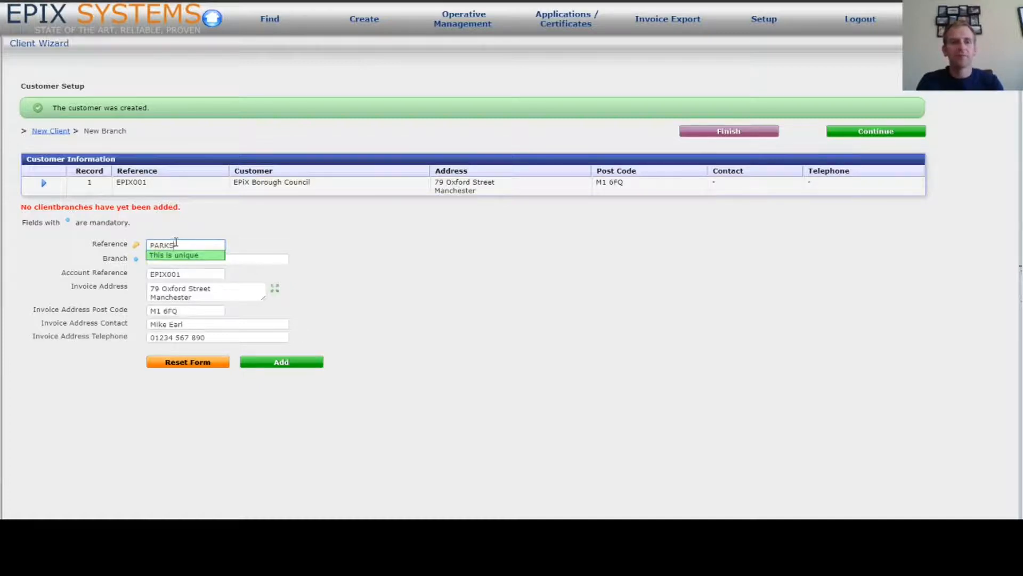
{"action": "key", "text": "Tab"}
{"action": "type", "text": "Epix"}
{"action": "key", "text": "BackSpace"}
{"action": "type", "text": "BC"}
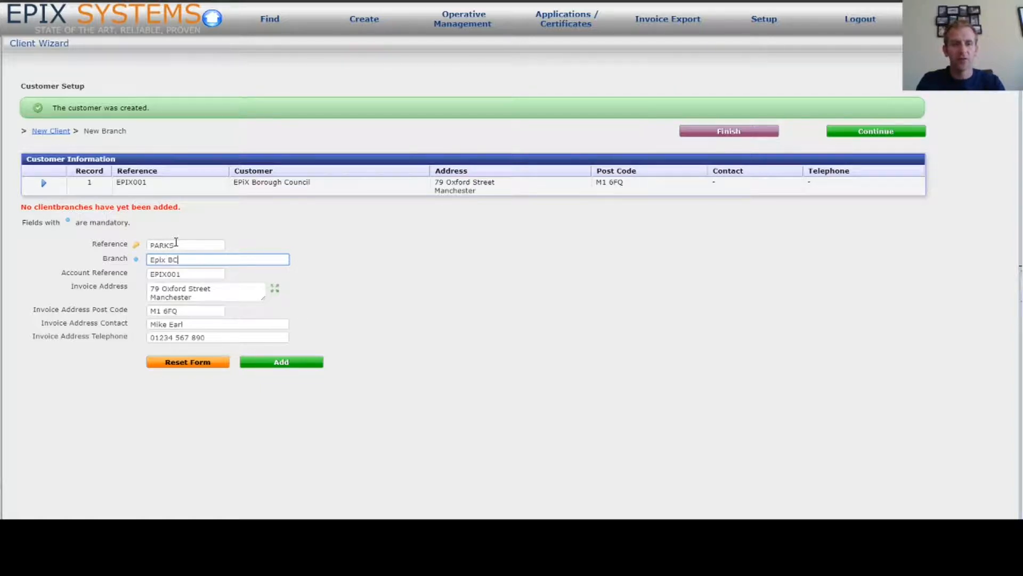
{"action": "type", "text": " - Pa"}
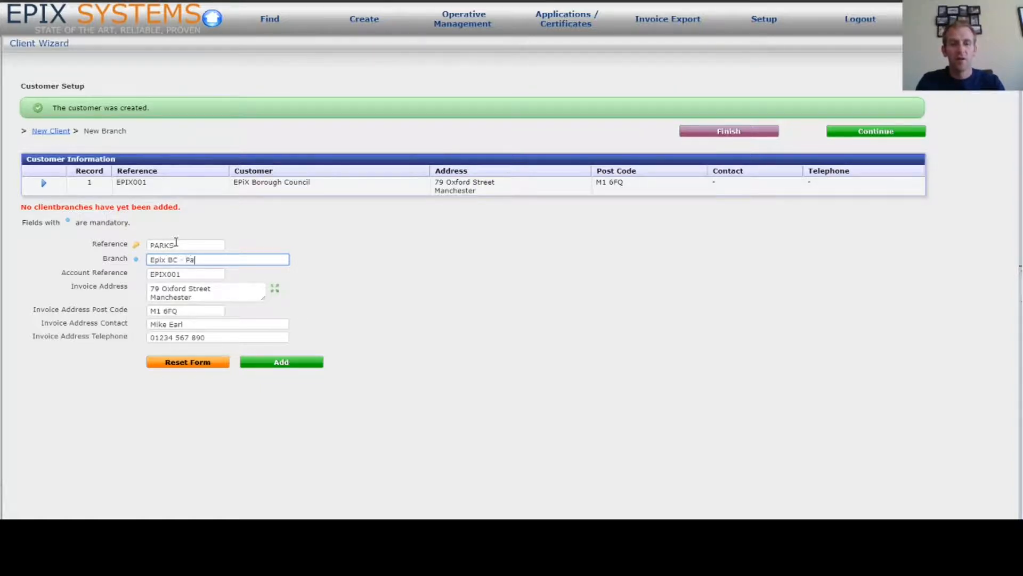
{"action": "type", "text": "rks Division"}
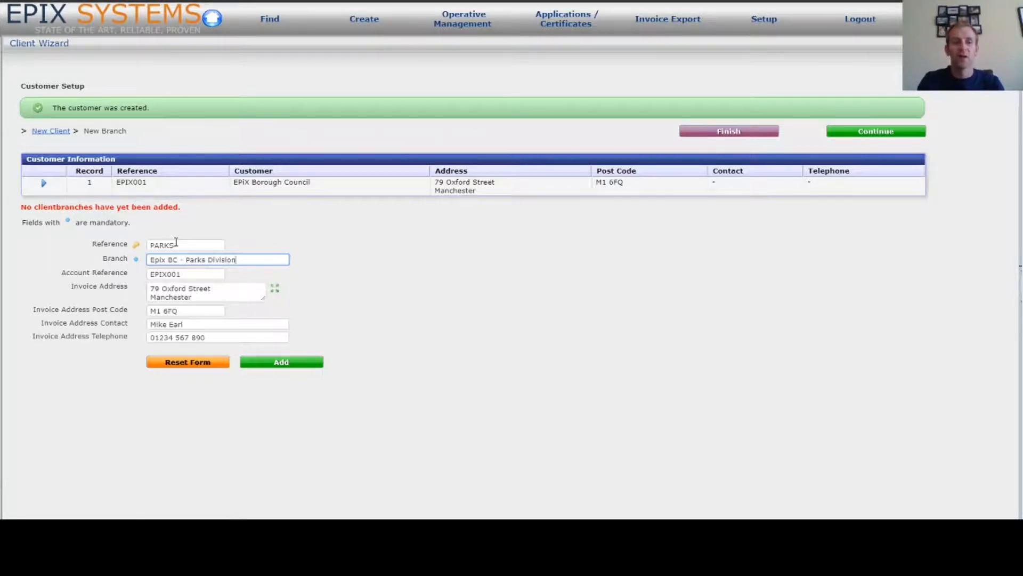
{"action": "left_click", "coordinate": [192, 275]}
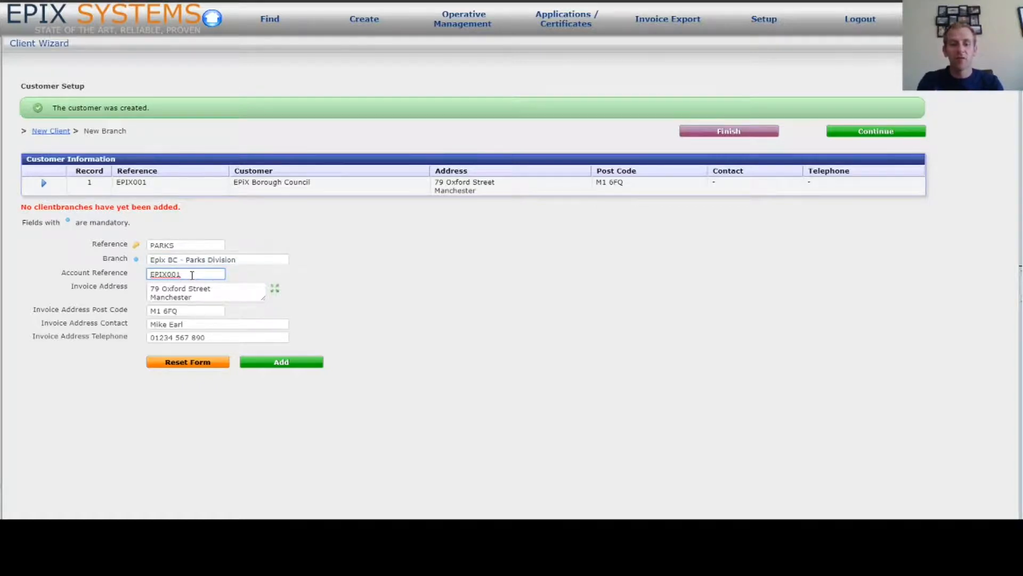
{"action": "type", "text": "-P"}
{"action": "left_click_drag", "start_coordinate": [193, 274], "coordinate": [137, 282]}
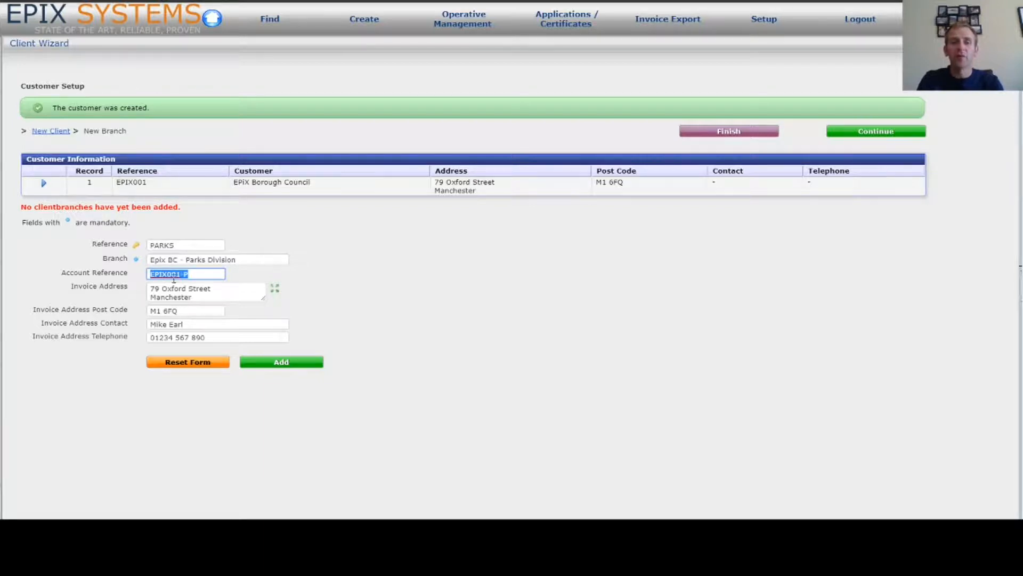
{"action": "left_click", "coordinate": [200, 276]}
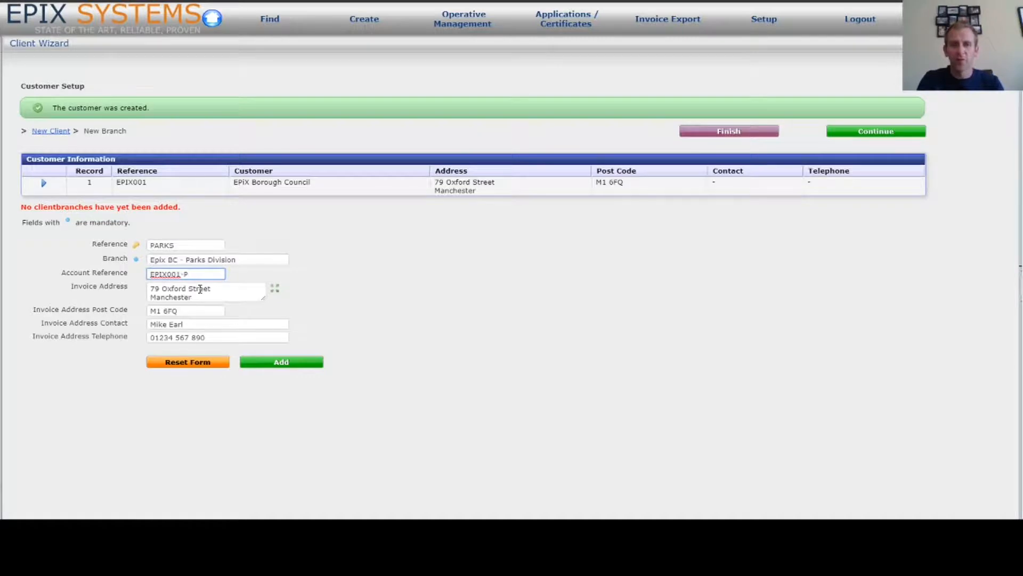
{"action": "left_click", "coordinate": [288, 372]}
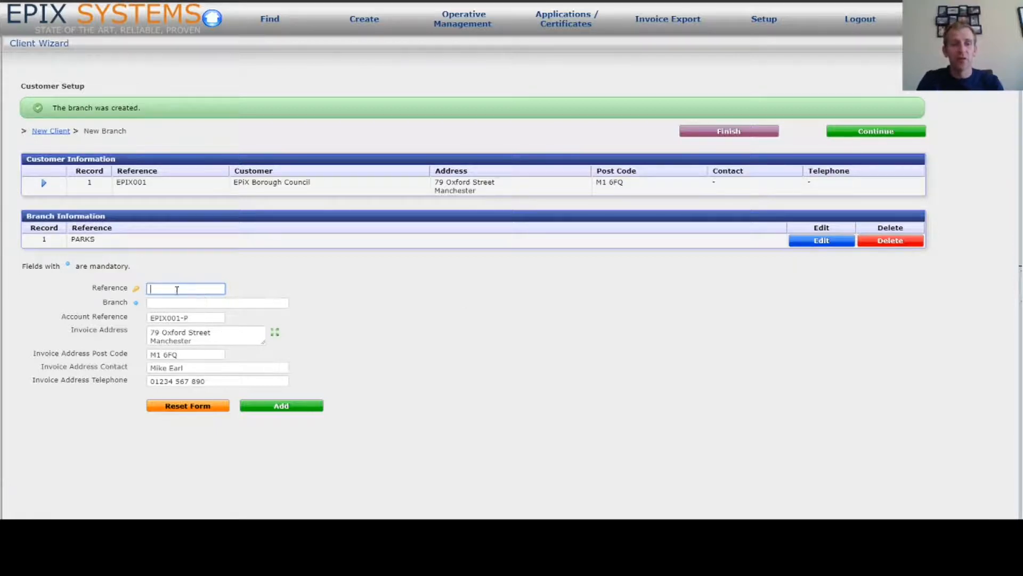
Add branch LEGAL named 'Epix BC - Legal Division' with account reference EPIX001-L
{"action": "type", "text": "LEGAL"}
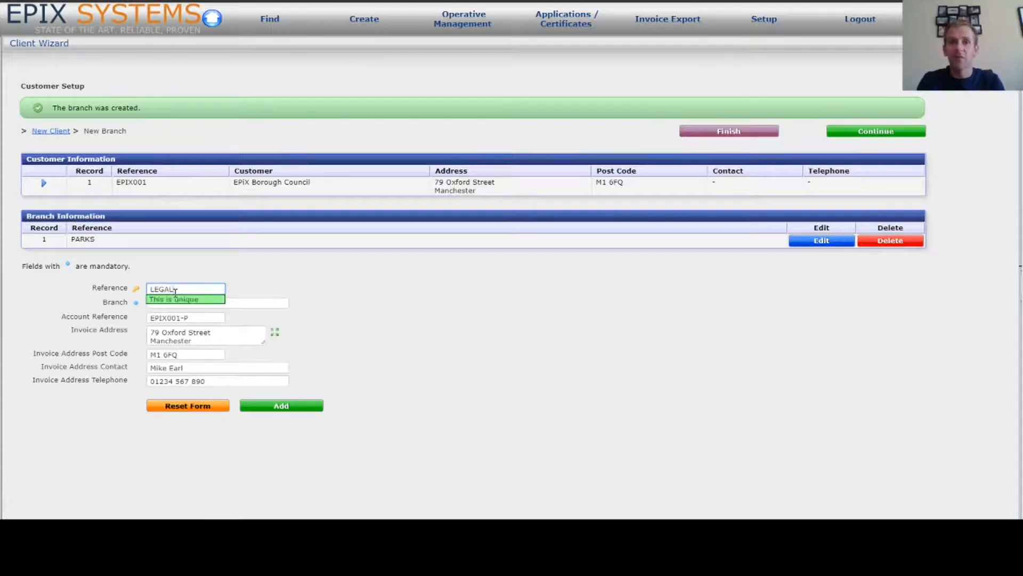
{"action": "key", "text": "Tab"}
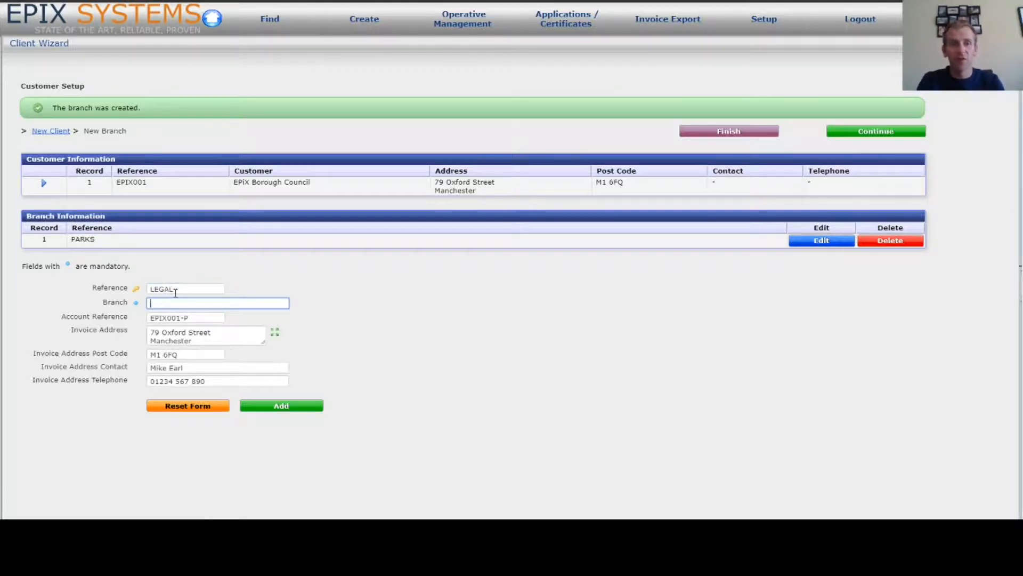
{"action": "type", "text": "Epix"}
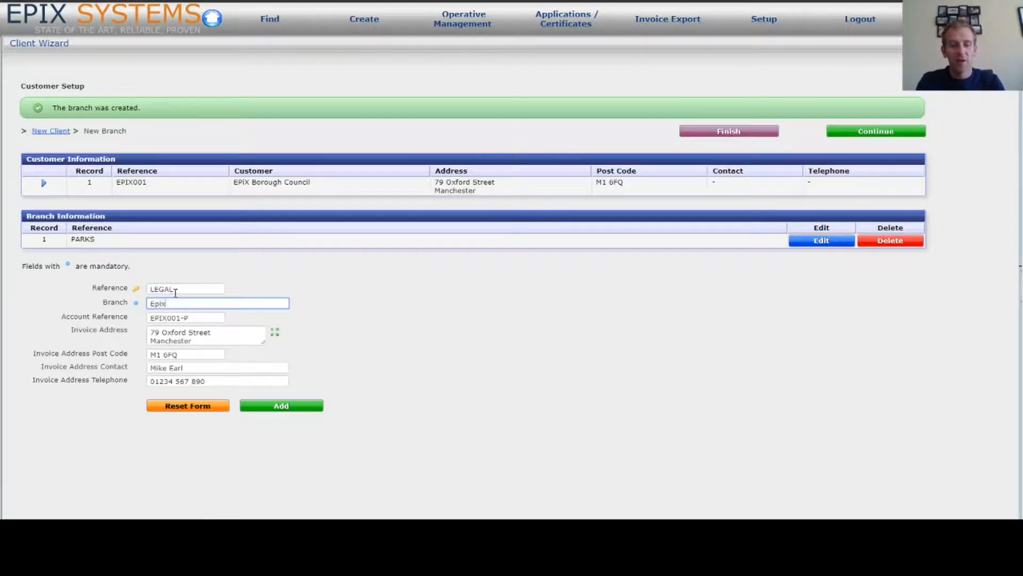
{"action": "type", "text": " BC - Legal Division"}
{"action": "left_click", "coordinate": [195, 317]}
{"action": "type", "text": "-L"}
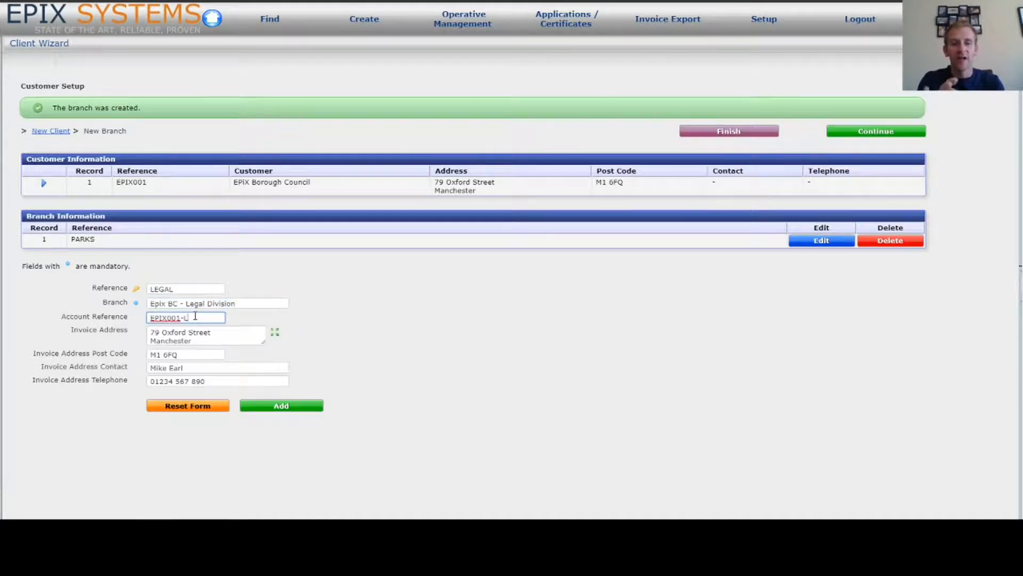
{"action": "left_click", "coordinate": [269, 409]}
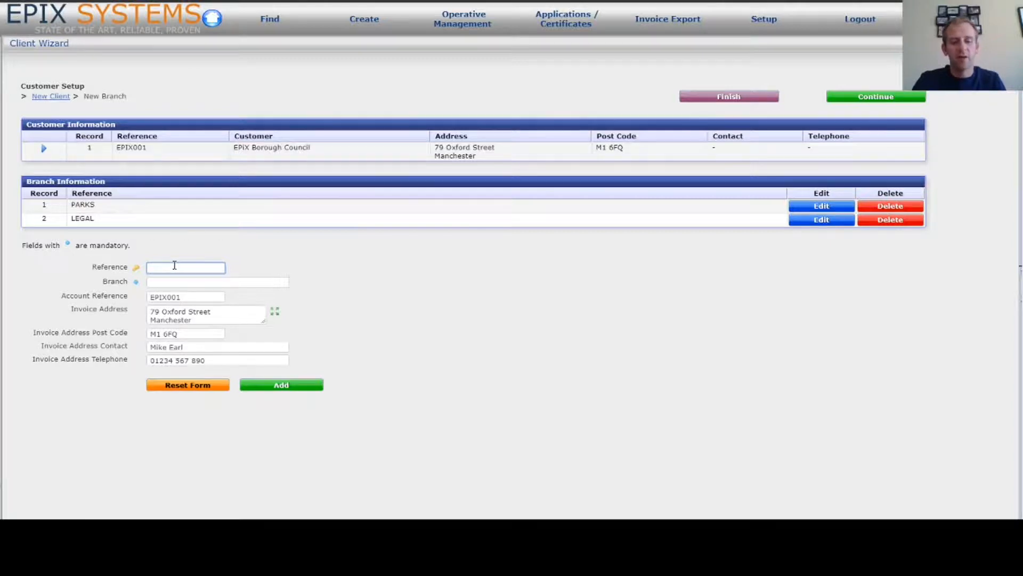
Add branch HOUSE named 'Epix BC - Housing' with account reference EPIX001-H
{"action": "type", "text": "HOUSE"}
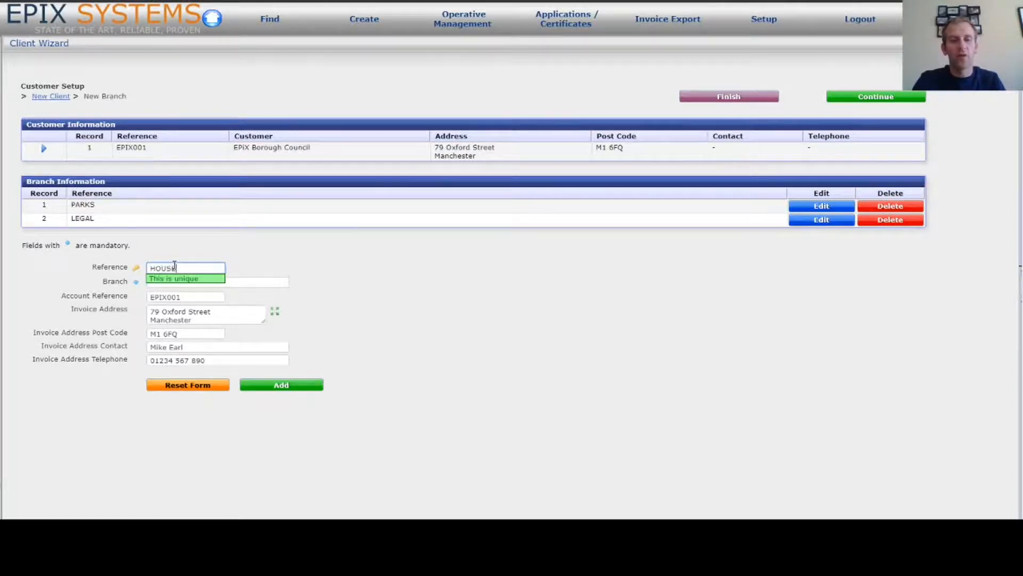
{"action": "key", "text": "Tab"}
{"action": "type", "text": "Epix BC - Housing"}
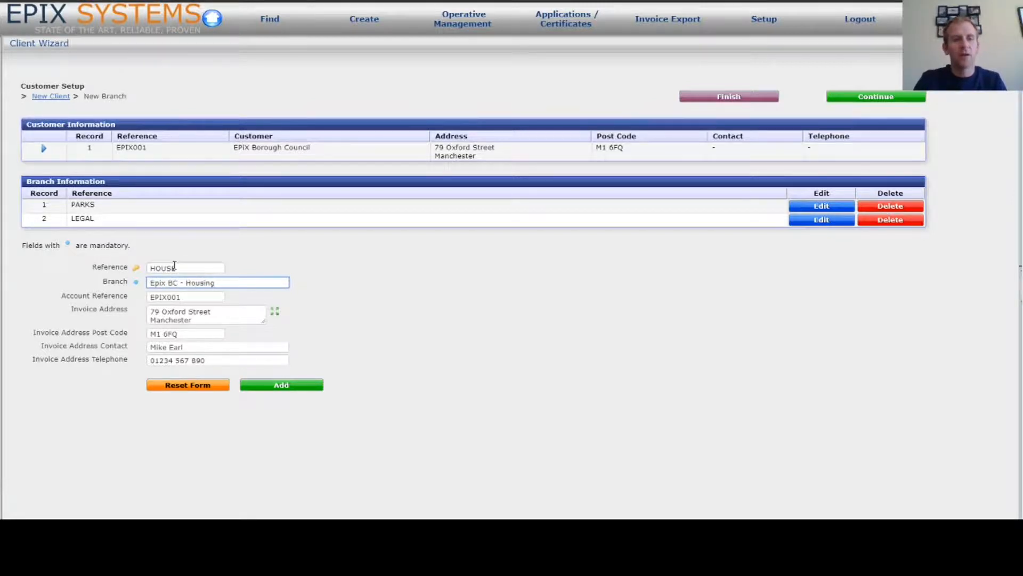
{"action": "key", "text": "Tab"}
{"action": "key", "text": "End"}
{"action": "type", "text": "-H"}
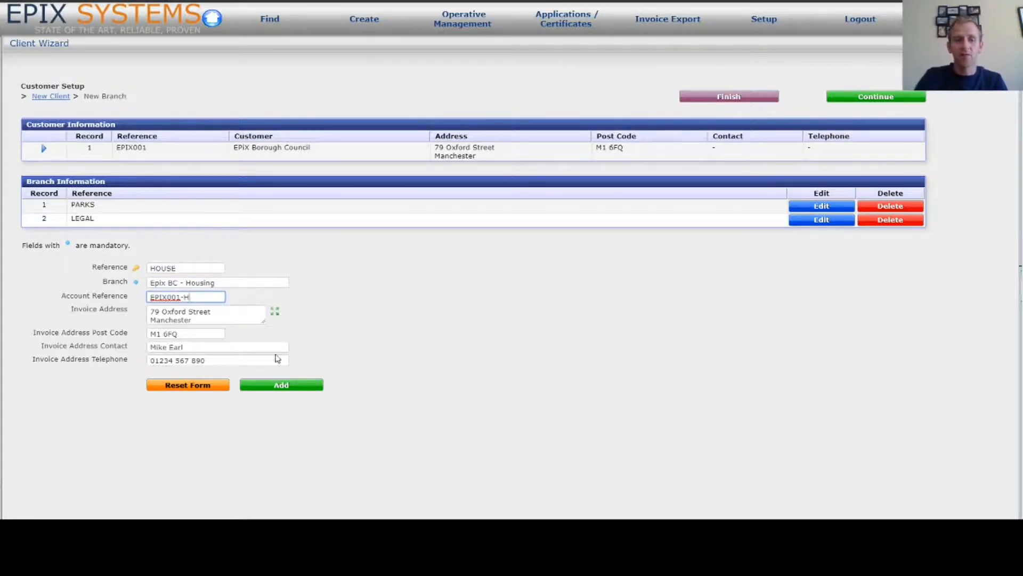
{"action": "left_click", "coordinate": [286, 386]}
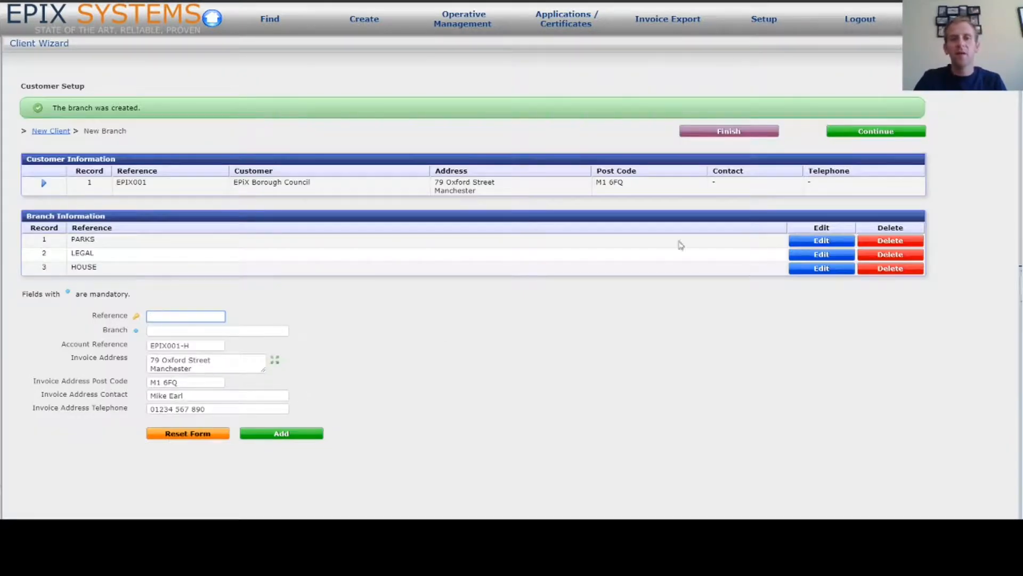
Begin a new contract with contractor Quality Homes Maintenance and depot Head Office Manchester
{"action": "left_click", "coordinate": [886, 133]}
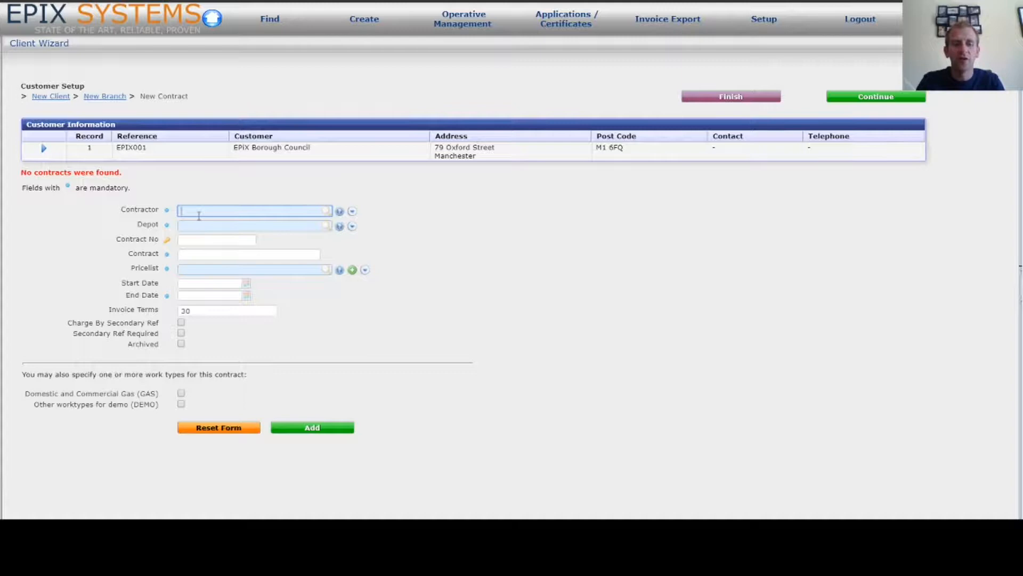
{"action": "type", "text": "qua"}
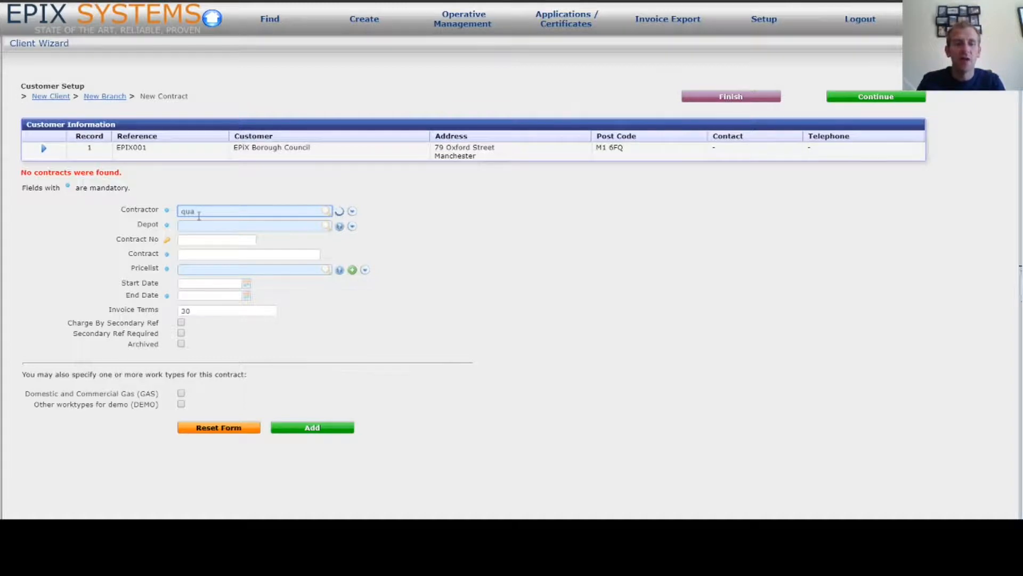
{"action": "key", "text": "Tab"}
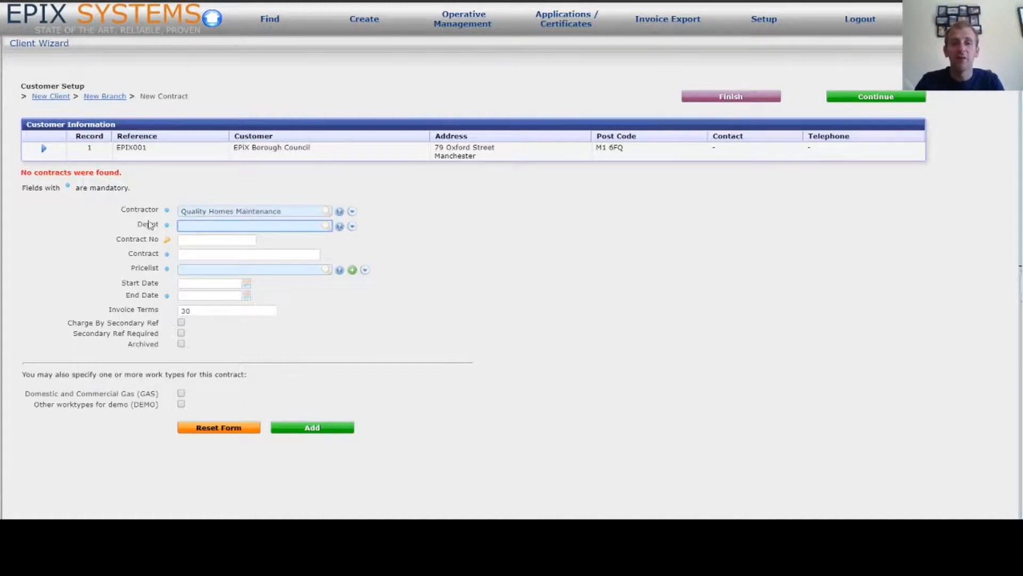
{"action": "type", "text": "manc"}
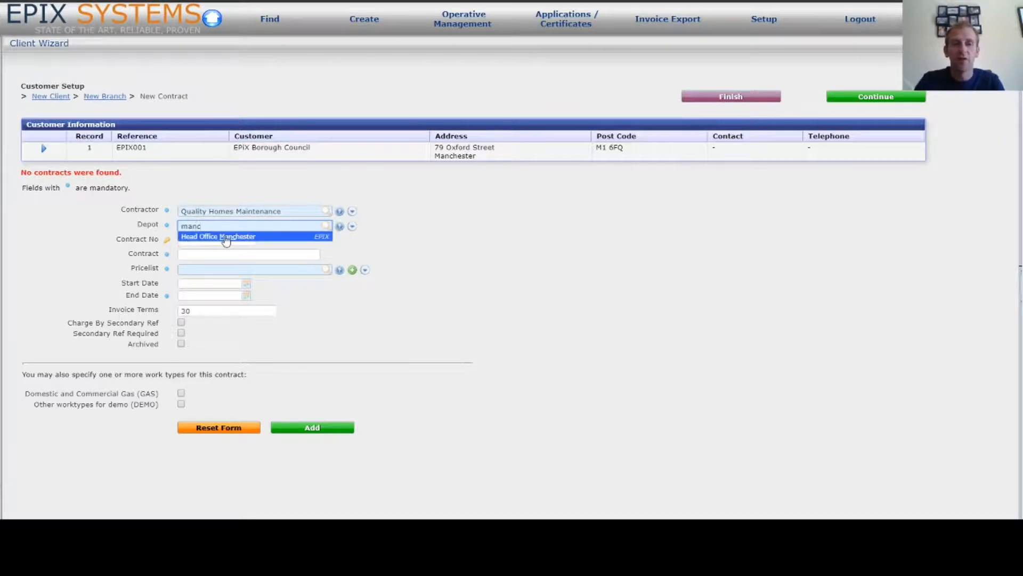
{"action": "left_click", "coordinate": [226, 237]}
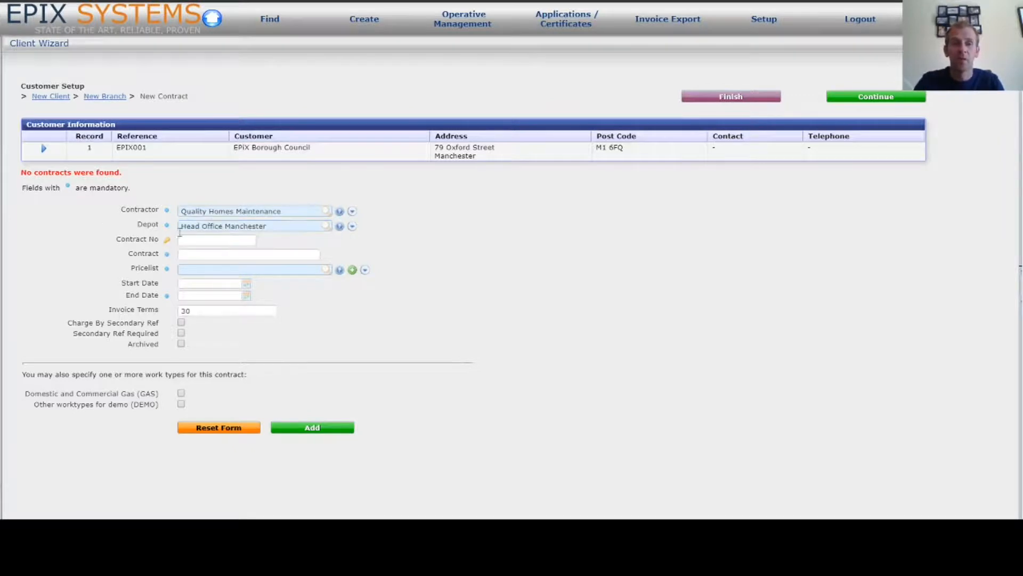
{"action": "left_click", "coordinate": [230, 240]}
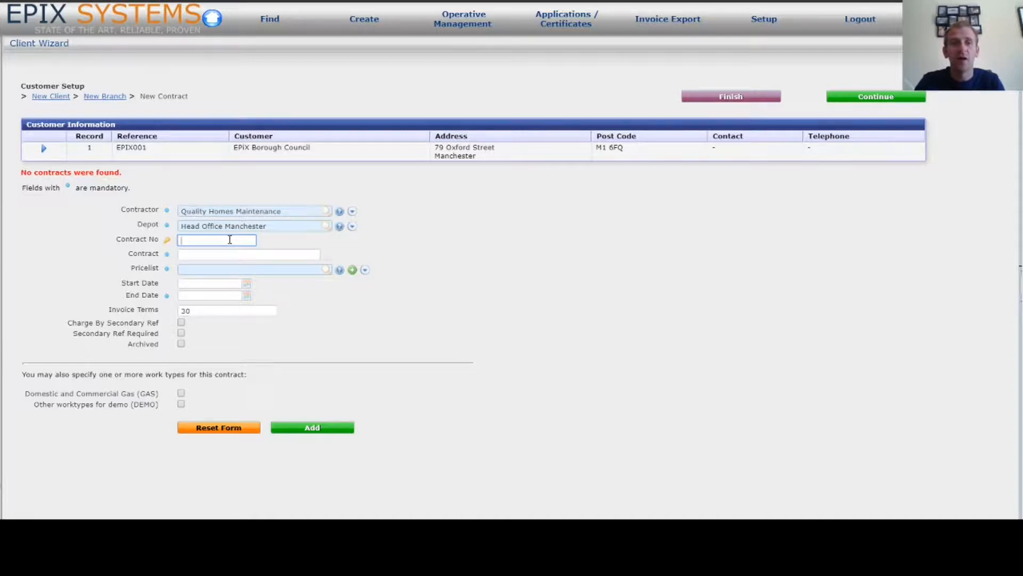
Enter contract number EPIX-REACT and contract name 'Epix BC Reactive Works'
{"action": "type", "text": "E"}
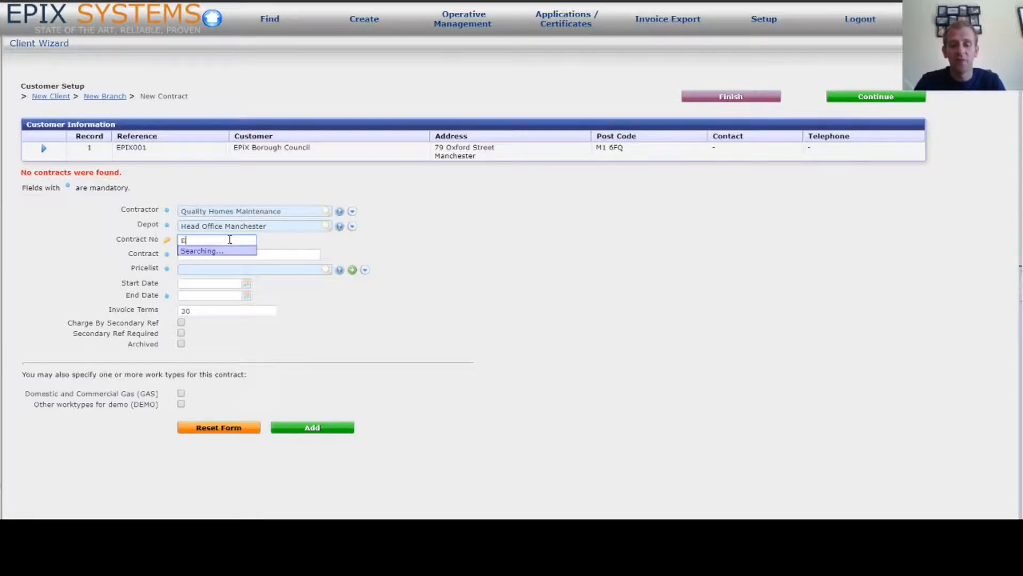
{"action": "type", "text": "PIX-REACT"}
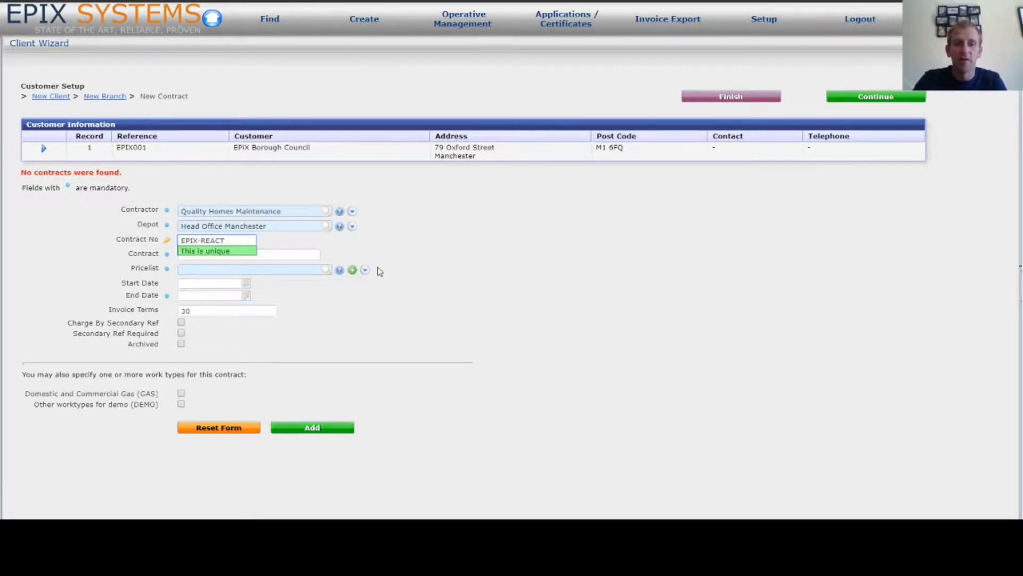
{"action": "left_click", "coordinate": [280, 255]}
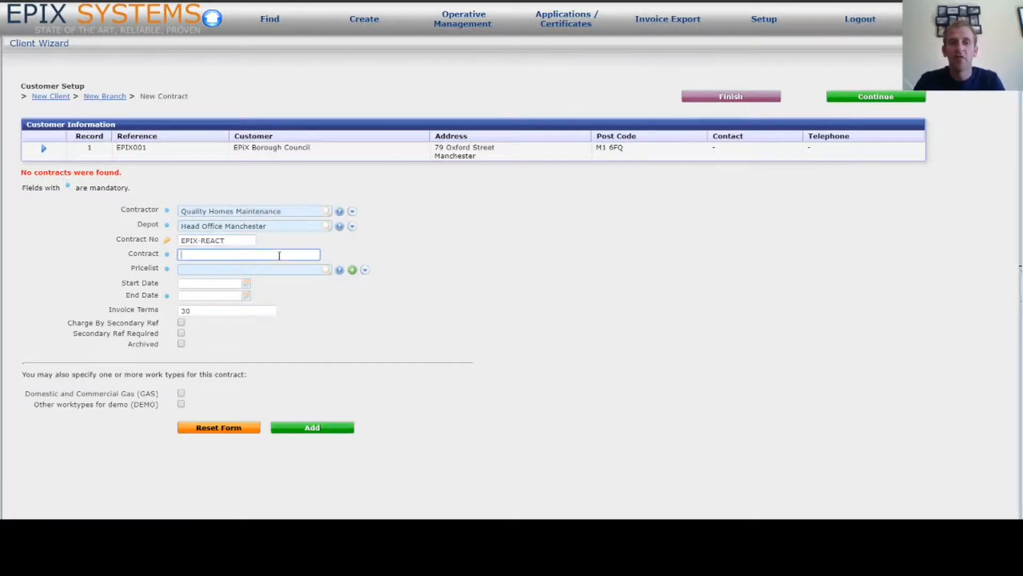
{"action": "type", "text": "E"}
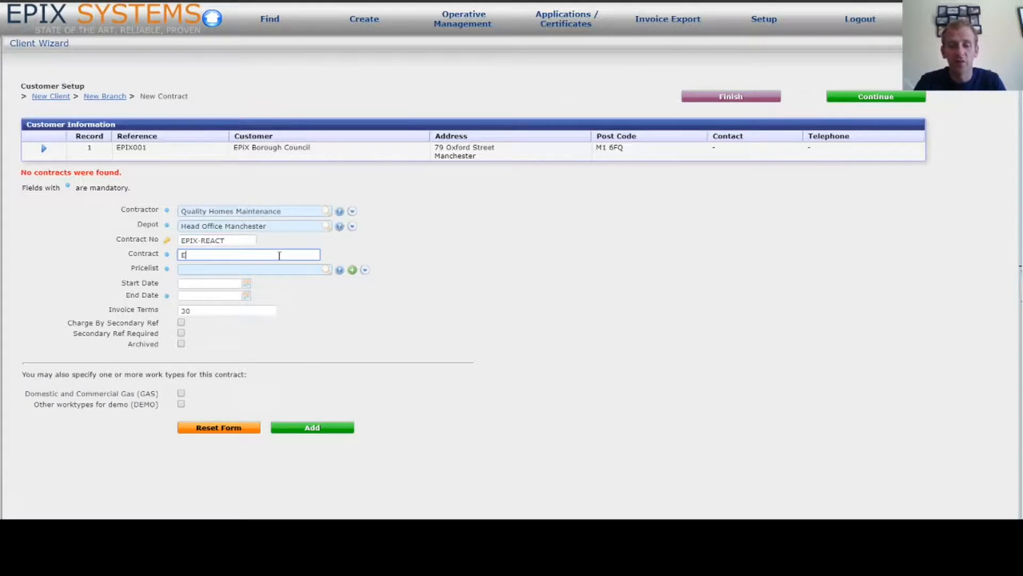
{"action": "type", "text": "pix BC Reac"}
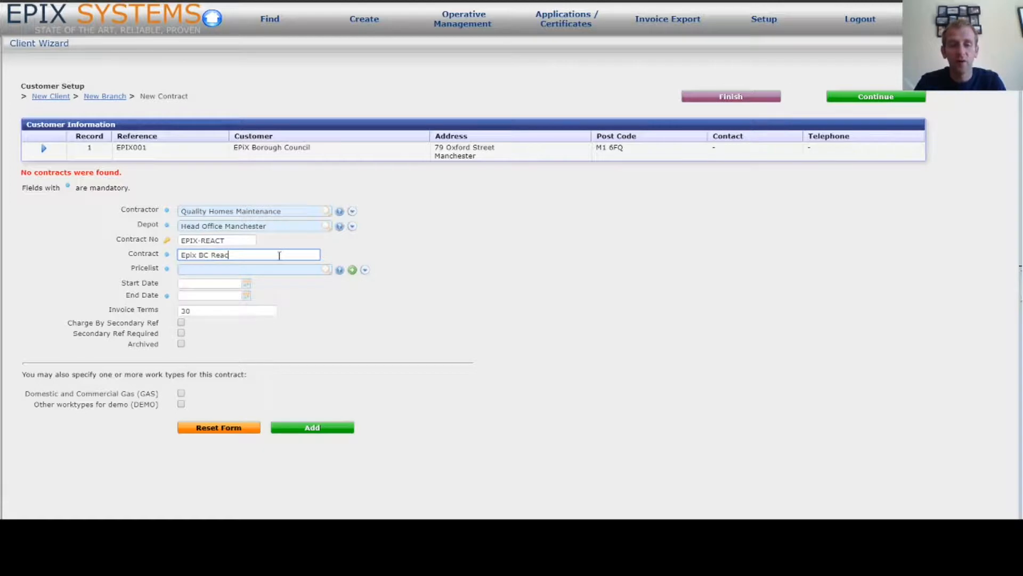
{"action": "type", "text": "tive Works"}
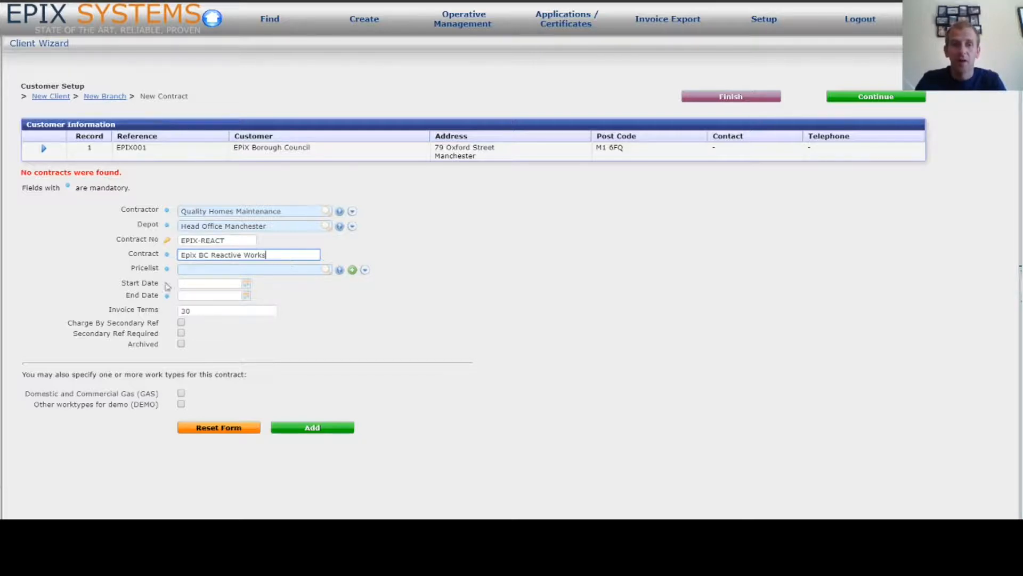
Choose Epix BC Reactive Prices as the contract's pricelist
{"action": "left_click", "coordinate": [212, 271]}
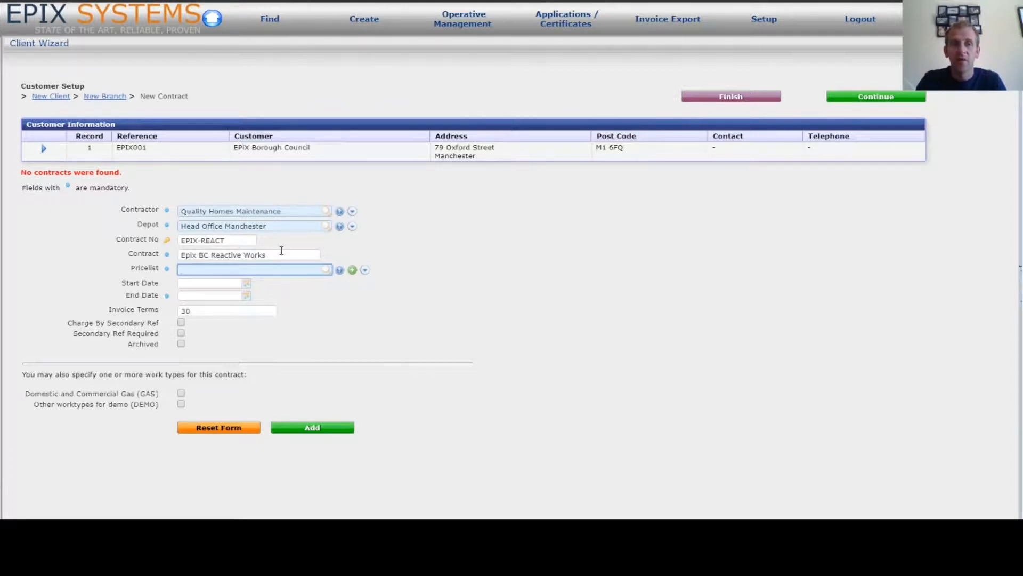
{"action": "left_click", "coordinate": [342, 271]}
{"action": "left_click", "coordinate": [341, 271]}
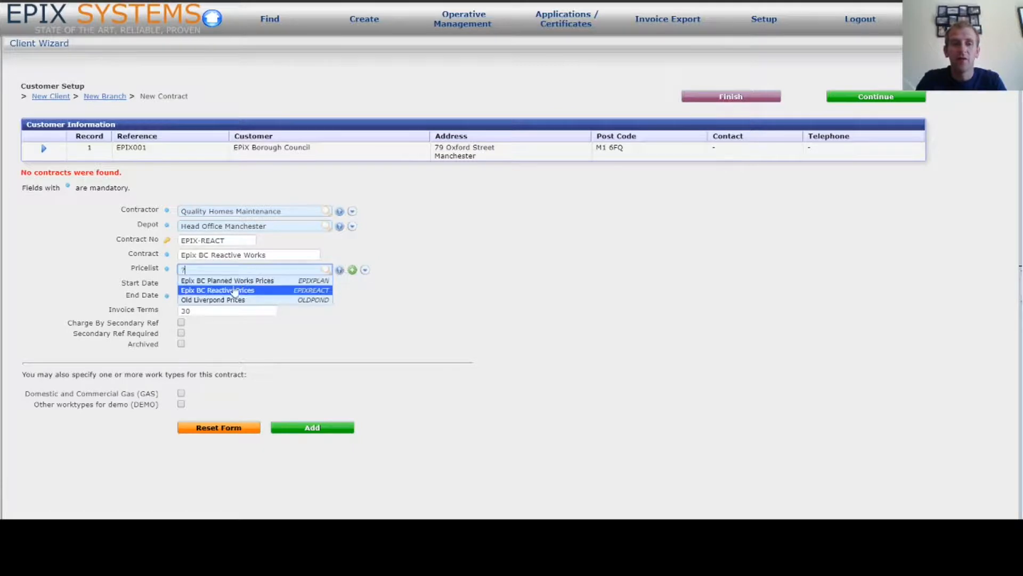
{"action": "left_click", "coordinate": [268, 290]}
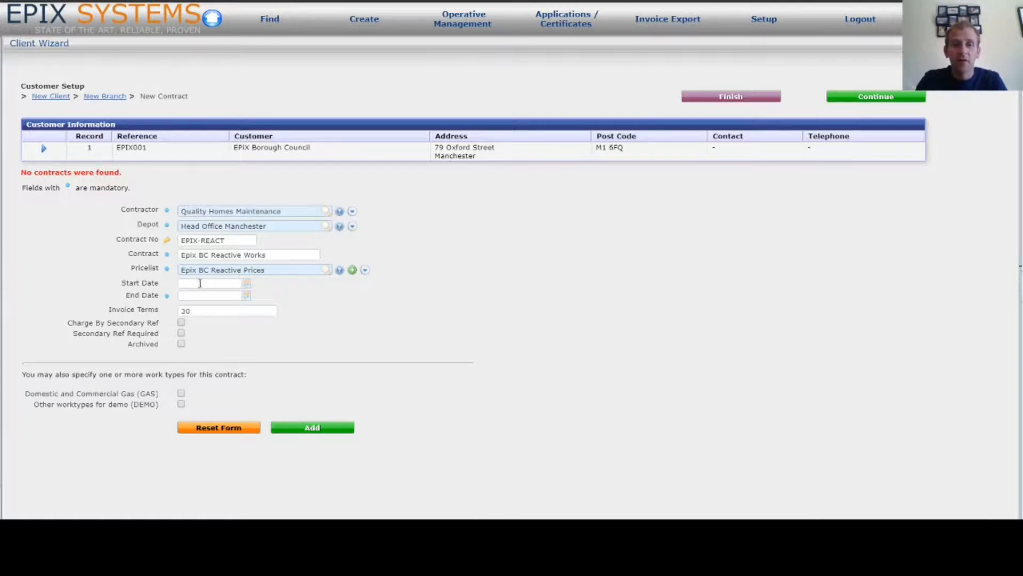
Set the contract start date to 01/05/2020 and end date to 31/03/2021, keeping invoice terms 30
{"action": "left_click", "coordinate": [210, 283]}
{"action": "left_click", "coordinate": [269, 327]}
{"action": "left_click", "coordinate": [208, 296]}
{"action": "type", "text": "3"}
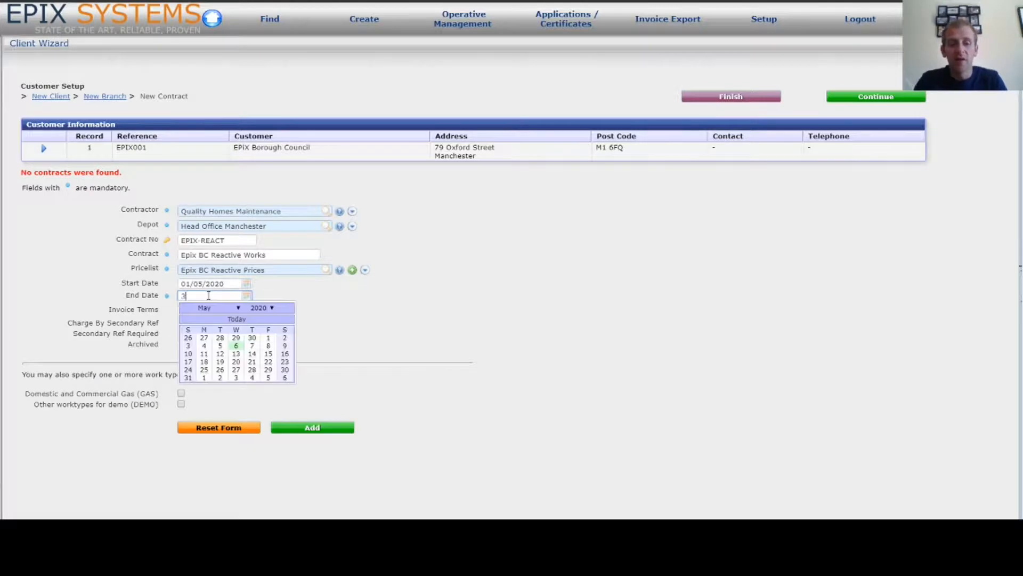
{"action": "type", "text": "1/03/2021"}
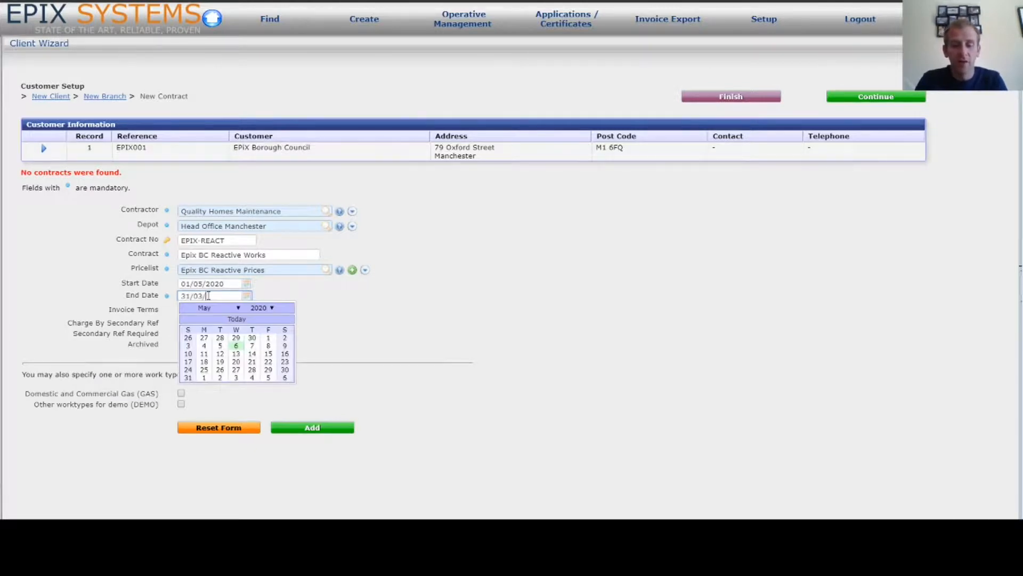
{"action": "left_click", "coordinate": [406, 310]}
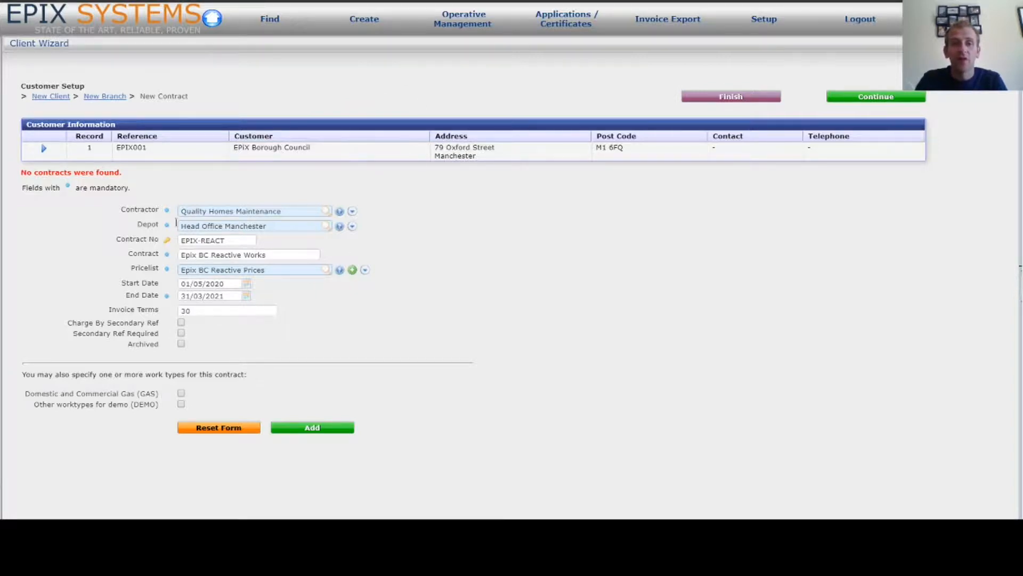
{"action": "left_click", "coordinate": [204, 314]}
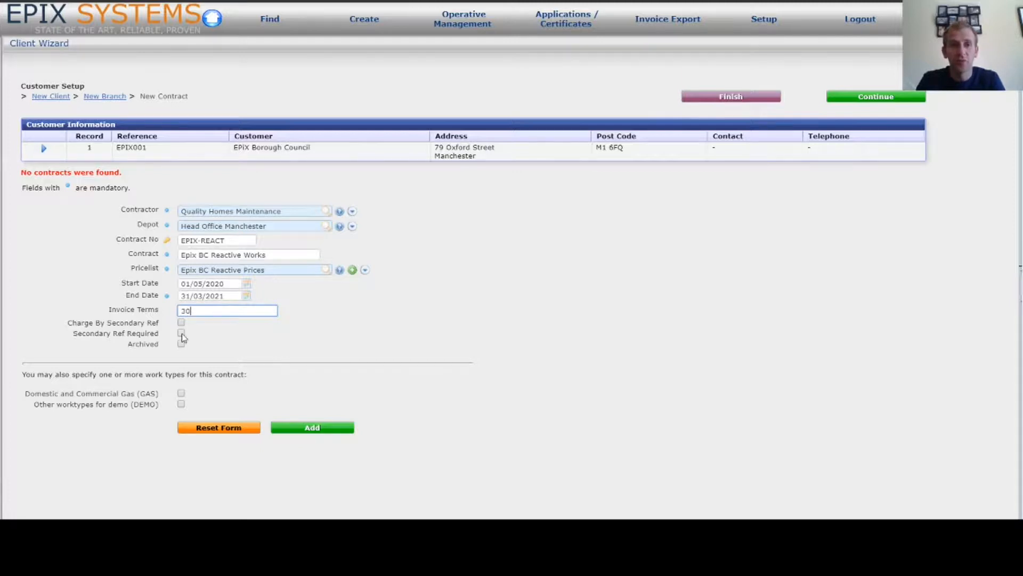
Preview the Create > Simple Job page, then add the EPIX-REACT Epix BC Reactive Works contract
{"action": "left_click", "coordinate": [377, 19]}
{"action": "left_click", "coordinate": [386, 40]}
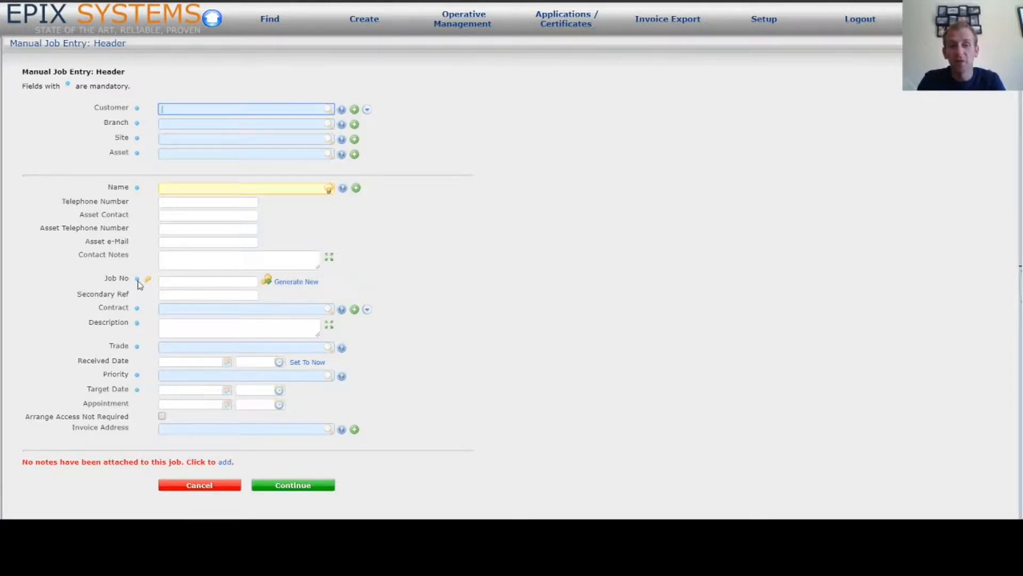
{"action": "left_click", "coordinate": [180, 294]}
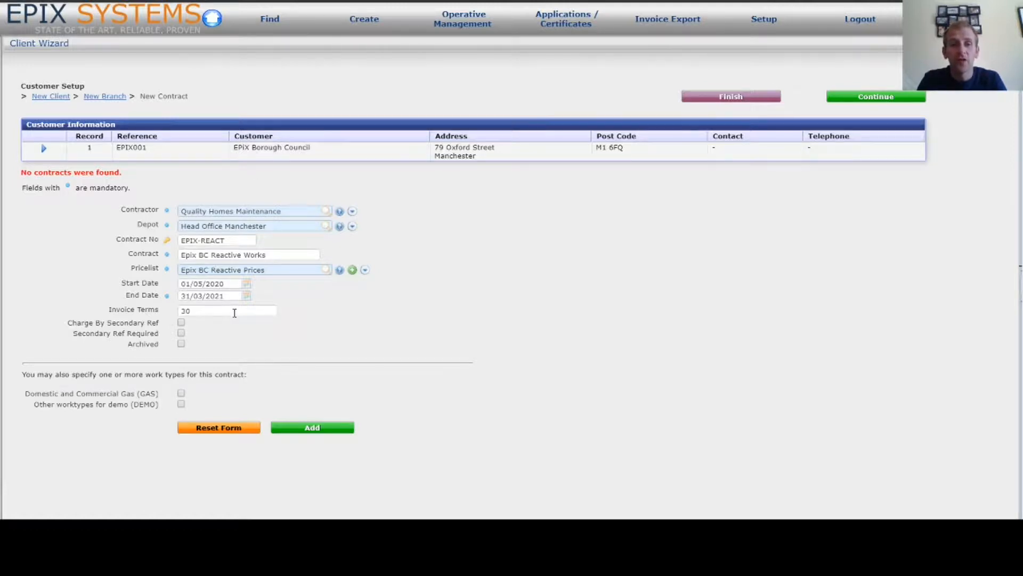
{"action": "left_click", "coordinate": [323, 430]}
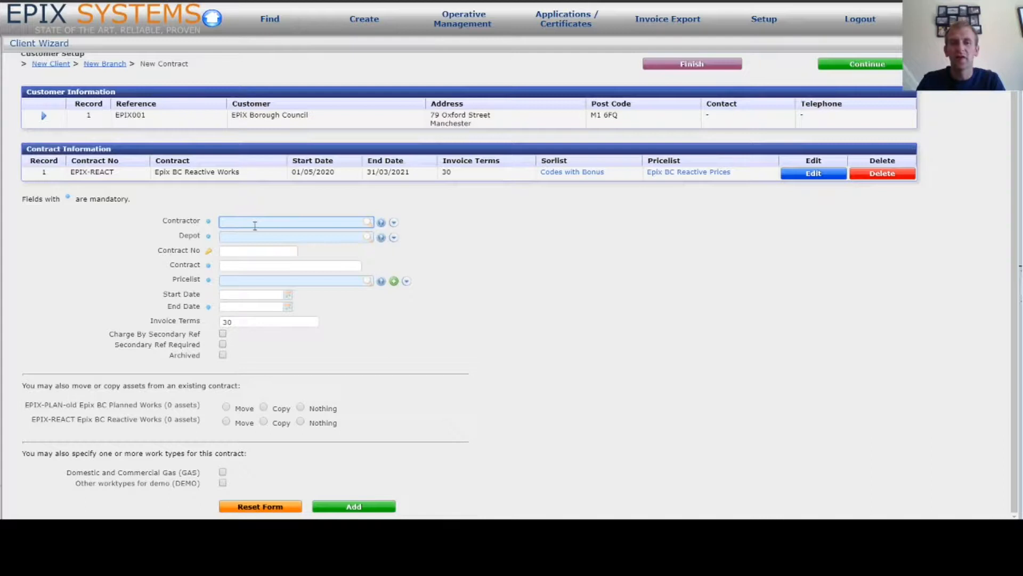
Enter contractor Quality Homes Maintenance, depot Head Office Manchester, contract EPIX-PLAN named 'Epix BC Planned Works'
{"action": "type", "text": "qua"}
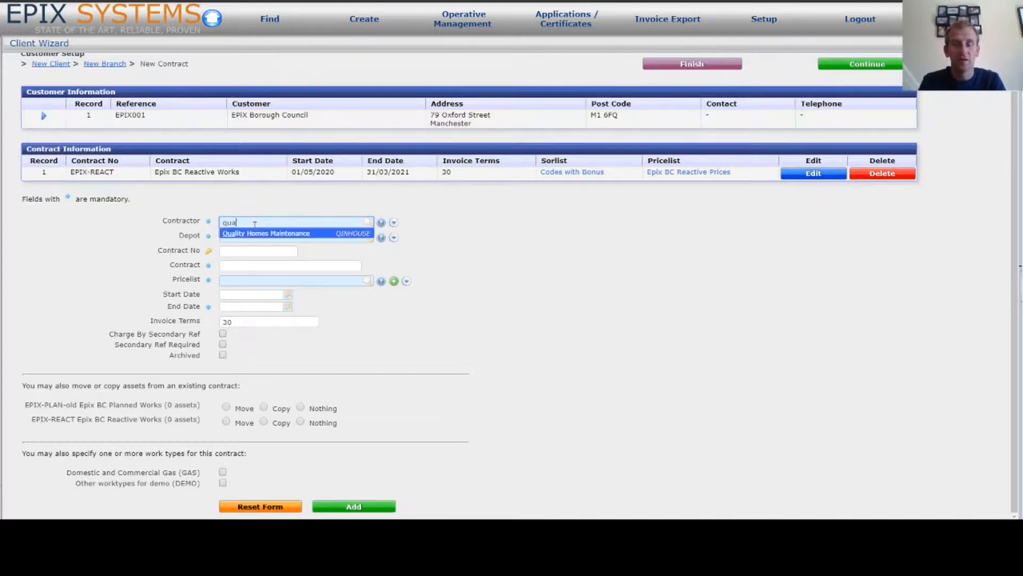
{"action": "key", "text": "Tab"}
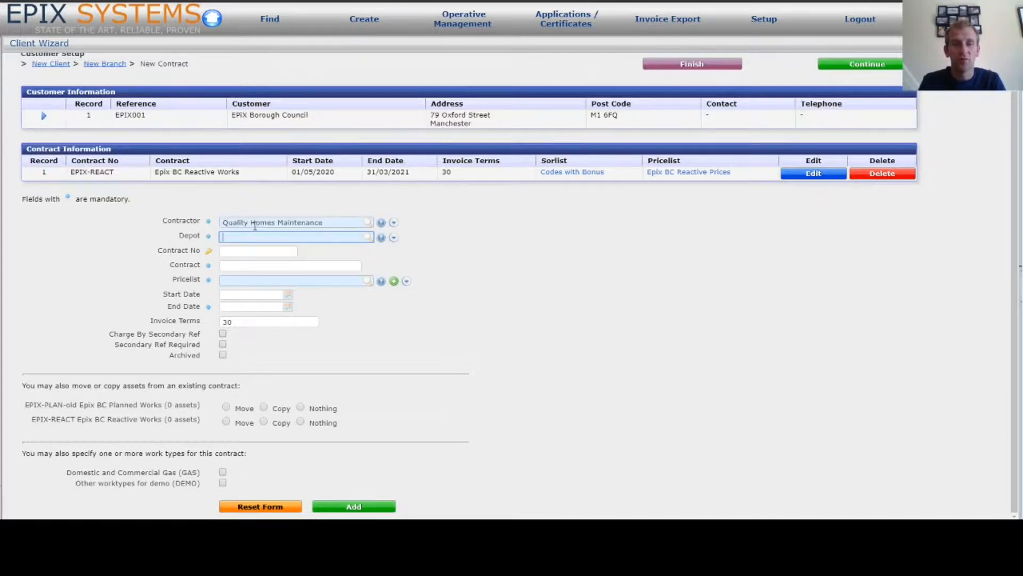
{"action": "type", "text": "head"}
{"action": "key", "text": "Tab"}
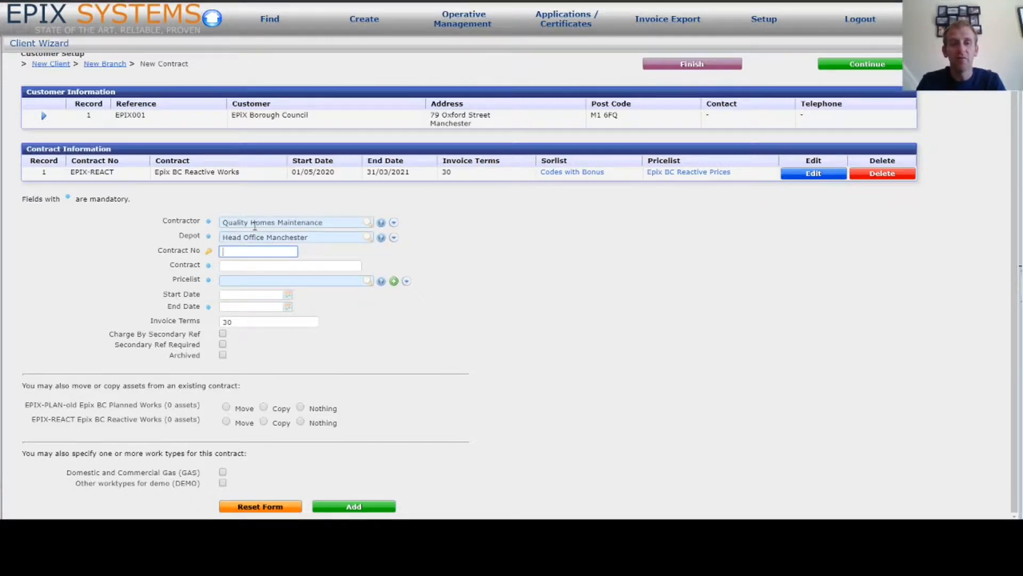
{"action": "type", "text": "EP"}
{"action": "type", "text": "-PLAN"}
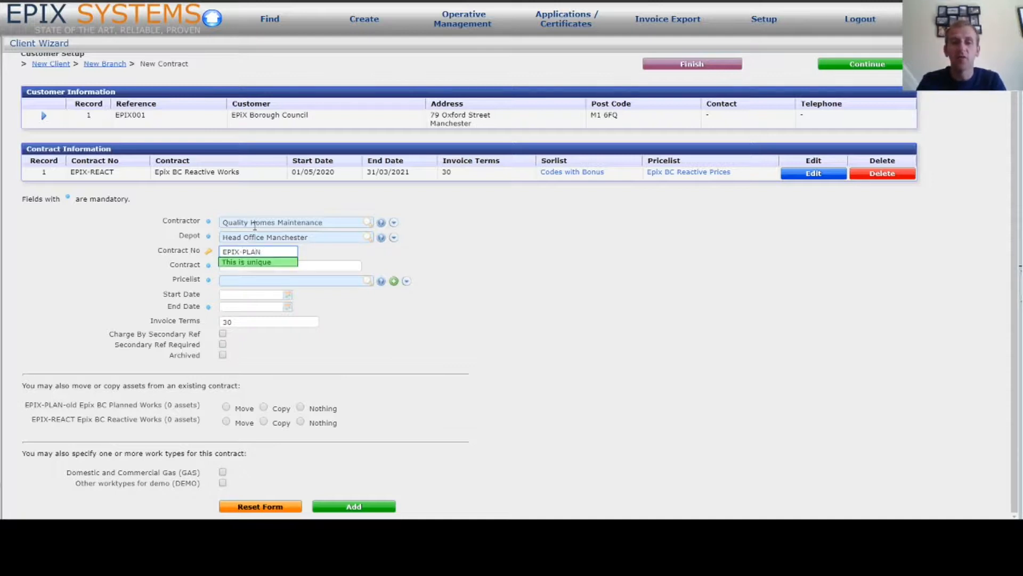
{"action": "key", "text": "Tab"}
{"action": "type", "text": "Epi"}
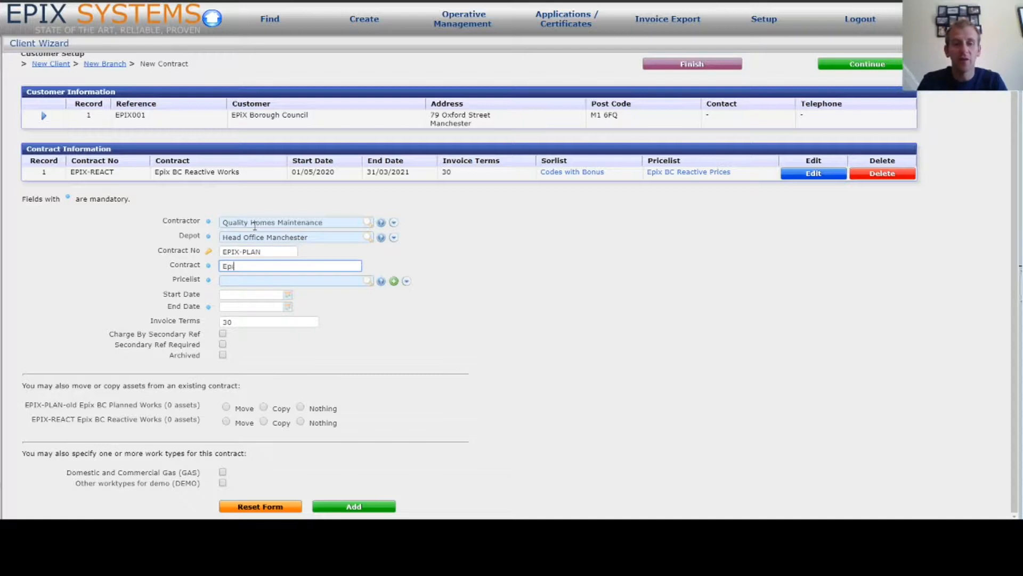
{"action": "type", "text": "x BC Pl"}
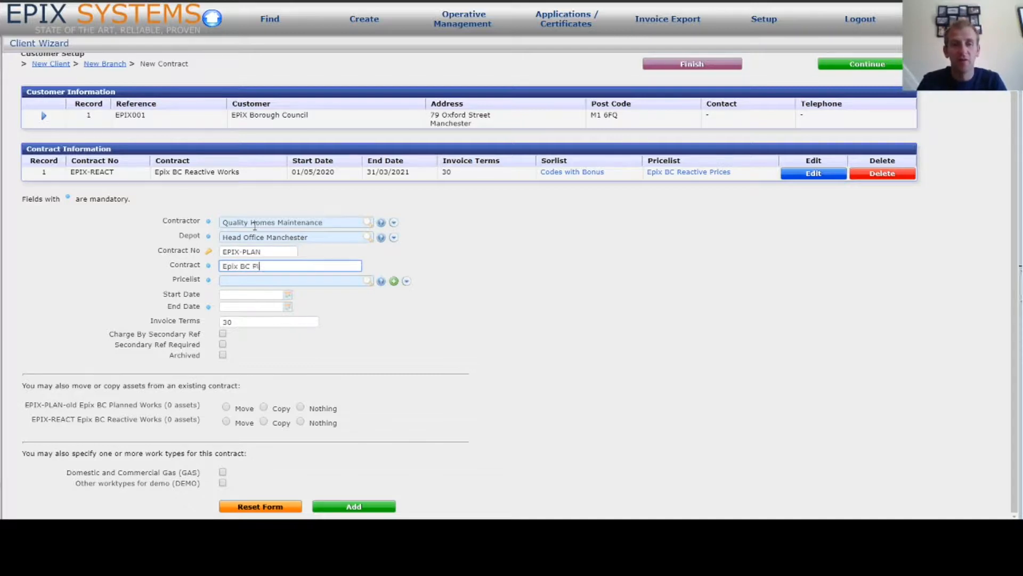
{"action": "type", "text": "anned Works"}
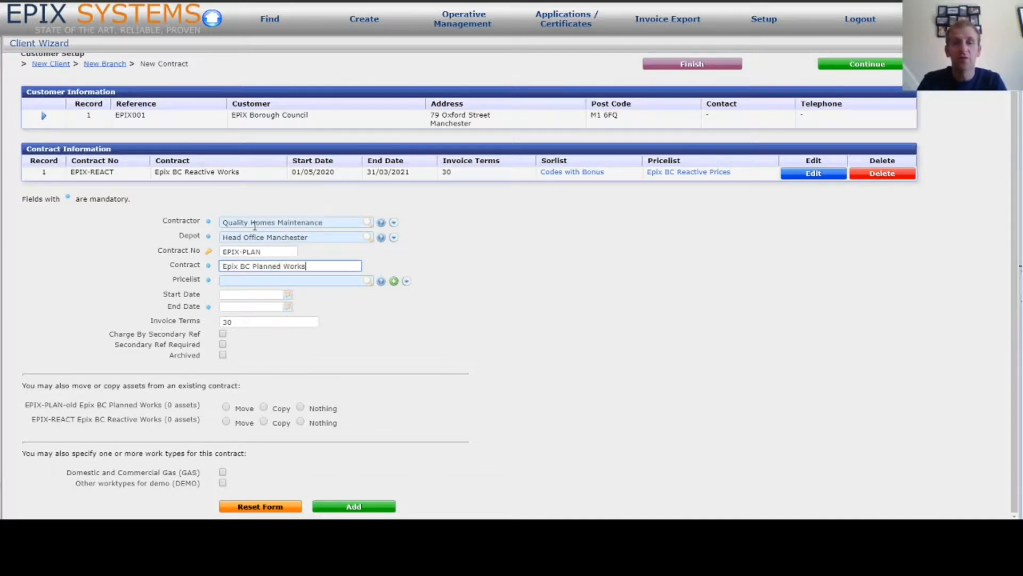
Choose the Epix BC Planned Works Prices pricelist and set dates 01/05/2020 to 31/03/2021
{"action": "key", "text": "Tab"}
{"action": "left_click", "coordinate": [381, 282]}
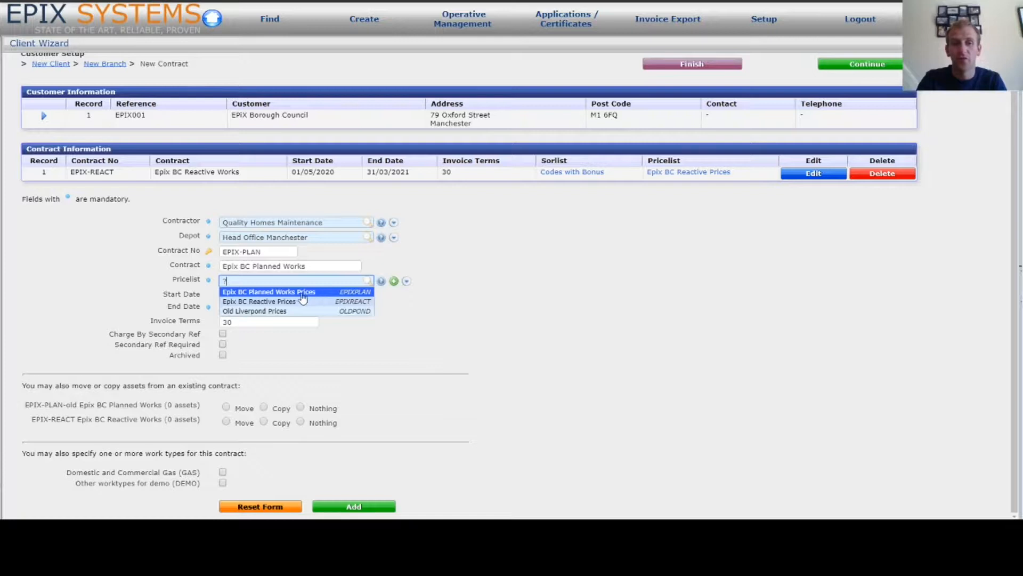
{"action": "left_click", "coordinate": [323, 294]}
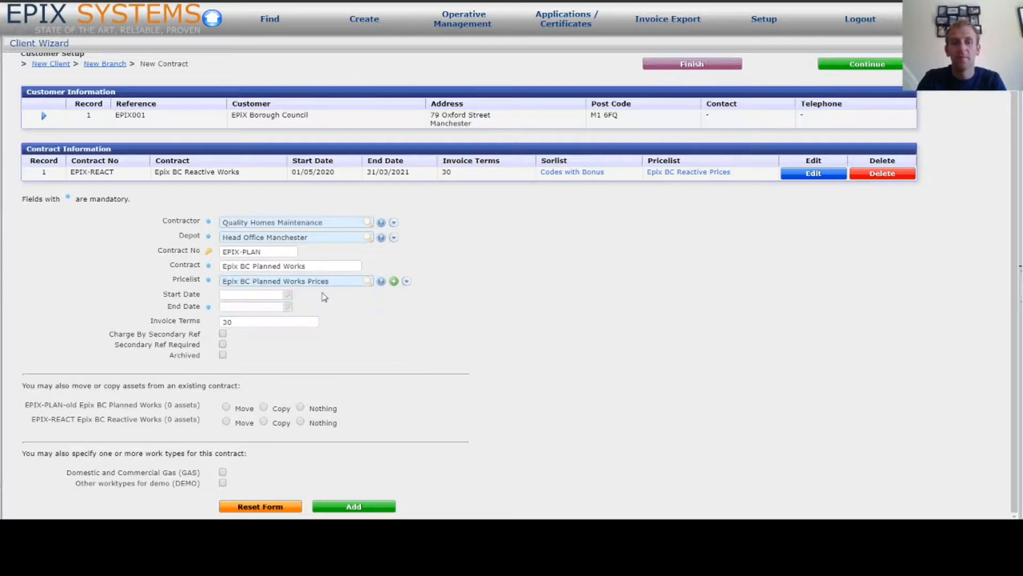
{"action": "left_click", "coordinate": [250, 293]}
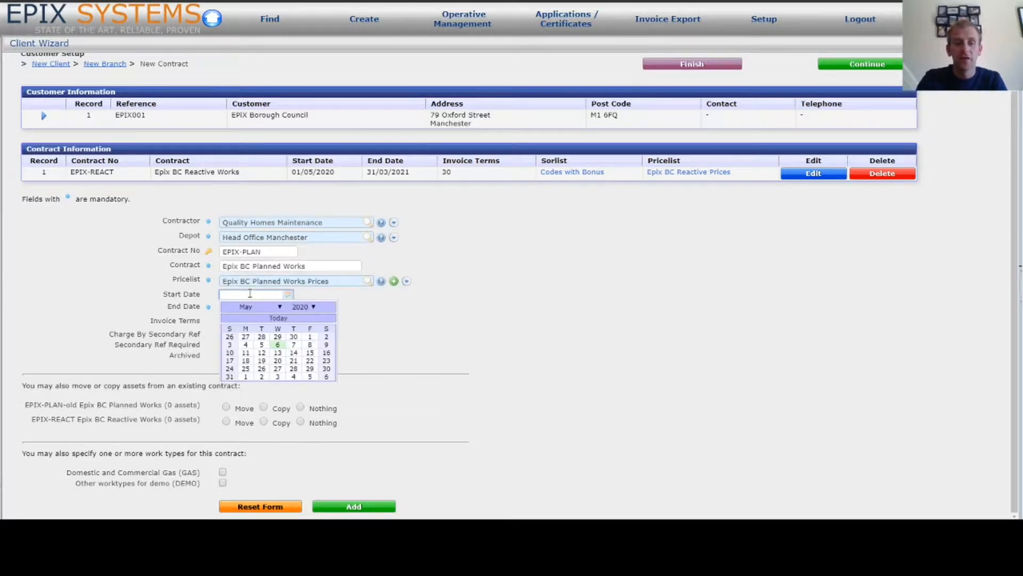
{"action": "left_click", "coordinate": [309, 337]}
{"action": "left_click", "coordinate": [258, 307]}
{"action": "type", "text": "31/05/2021"}
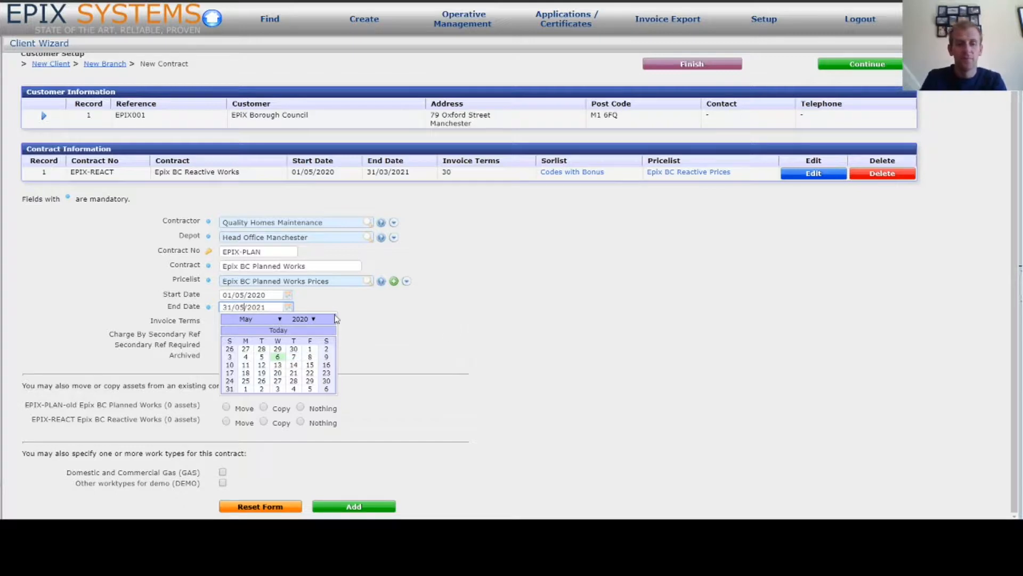
{"action": "key", "text": "BackSpace"}
{"action": "type", "text": "3"}
{"action": "left_click", "coordinate": [408, 316]}
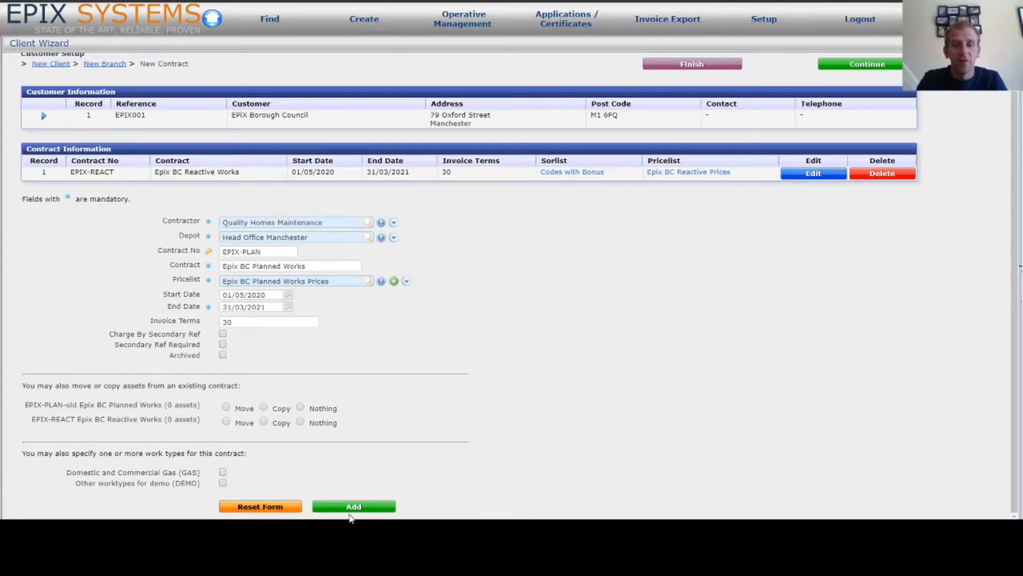
Add the EPIX-PLAN contract, check it is listed, and continue to New Address
{"action": "left_click", "coordinate": [367, 510]}
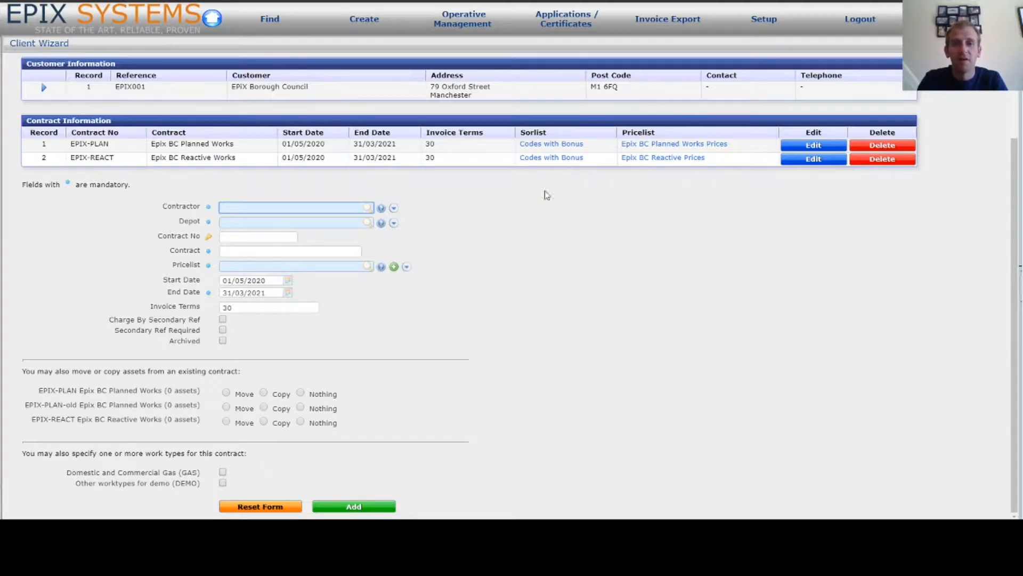
{"action": "scroll", "coordinate": [567, 201], "scroll_direction": "up", "scroll_amount": 2}
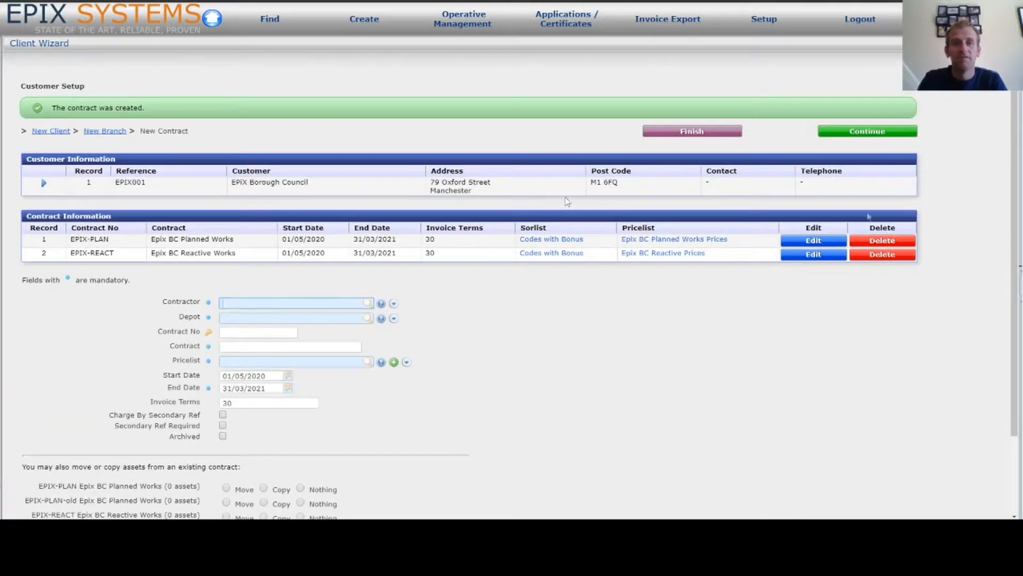
{"action": "left_click", "coordinate": [881, 136]}
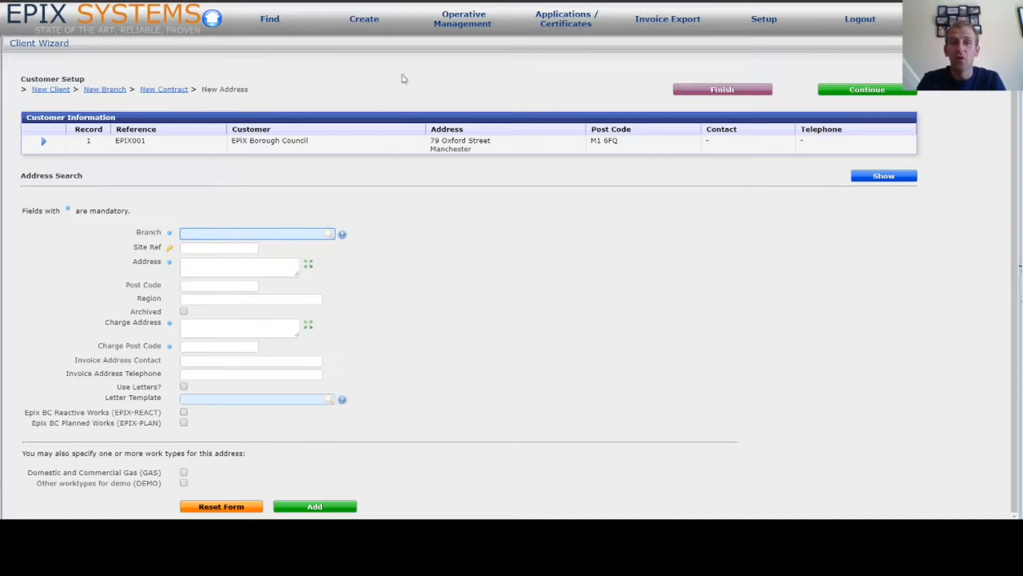
Step ahead to the asset page, then return to New Address via the Customer Setup breadcrumb
{"action": "left_click", "coordinate": [886, 92]}
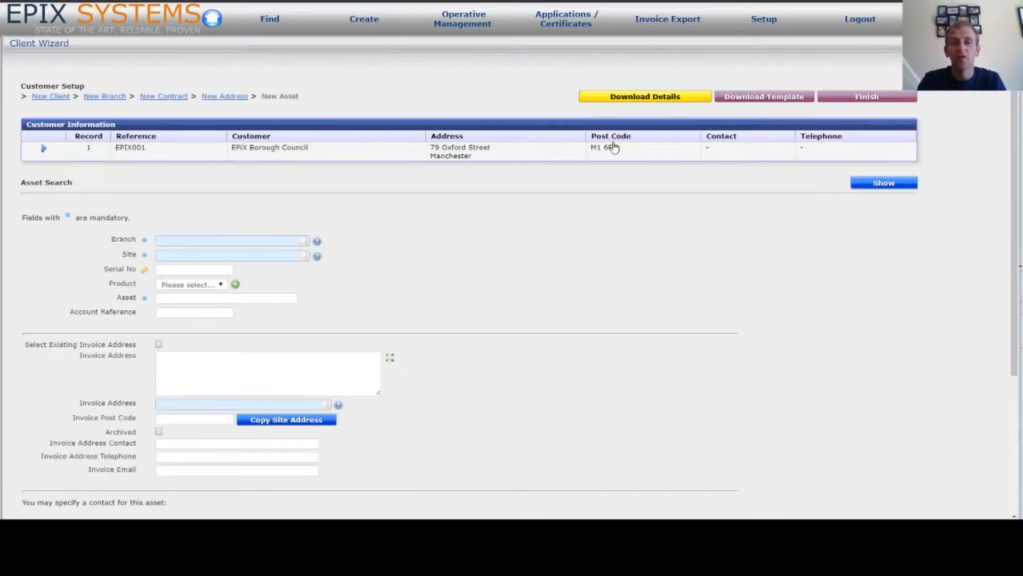
{"action": "scroll", "coordinate": [320, 93], "scroll_direction": "down", "scroll_amount": 6}
{"action": "scroll", "coordinate": [367, 114], "scroll_direction": "up", "scroll_amount": 5}
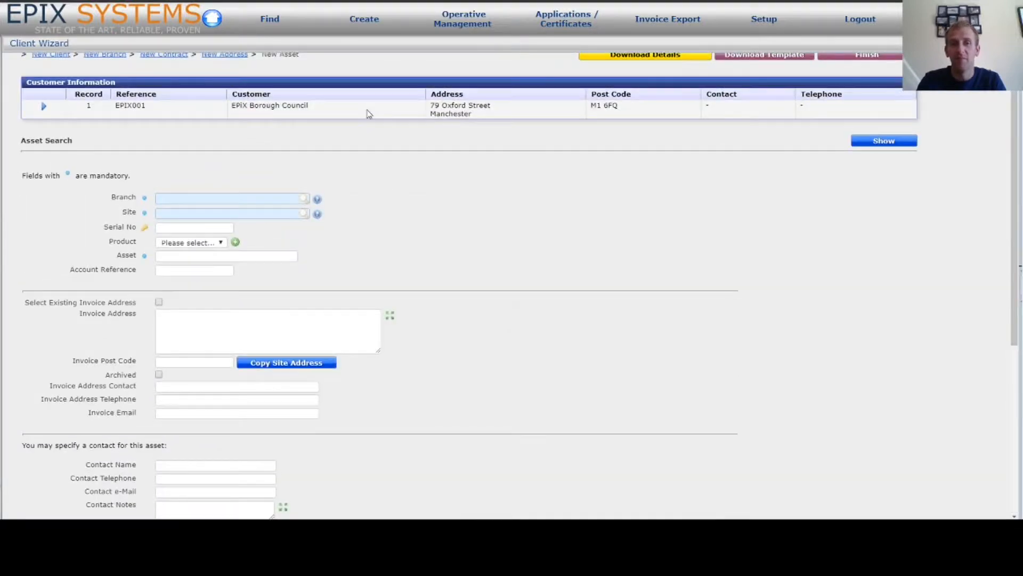
{"action": "scroll", "coordinate": [368, 114], "scroll_direction": "up", "scroll_amount": 1}
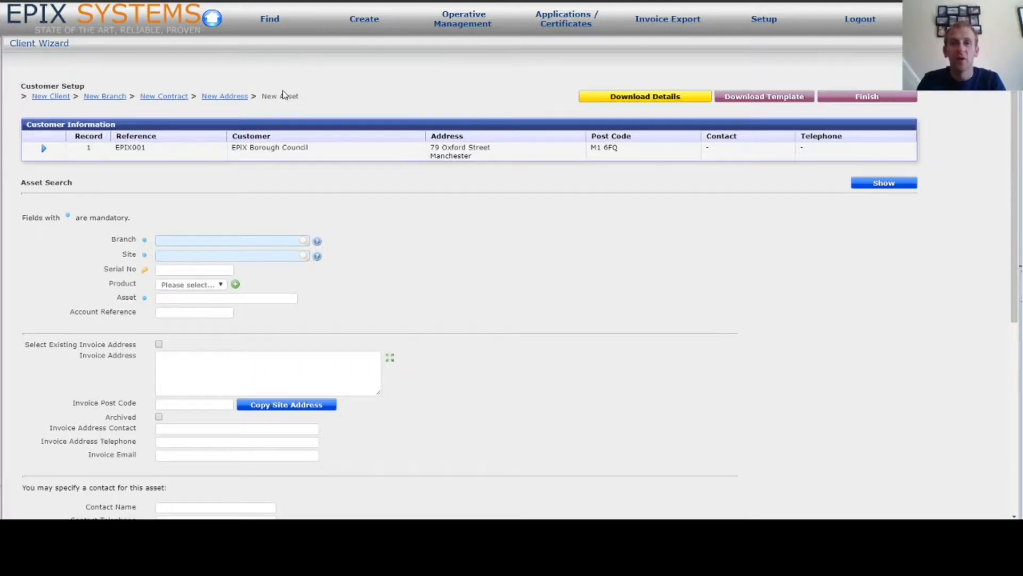
{"action": "left_click", "coordinate": [228, 97]}
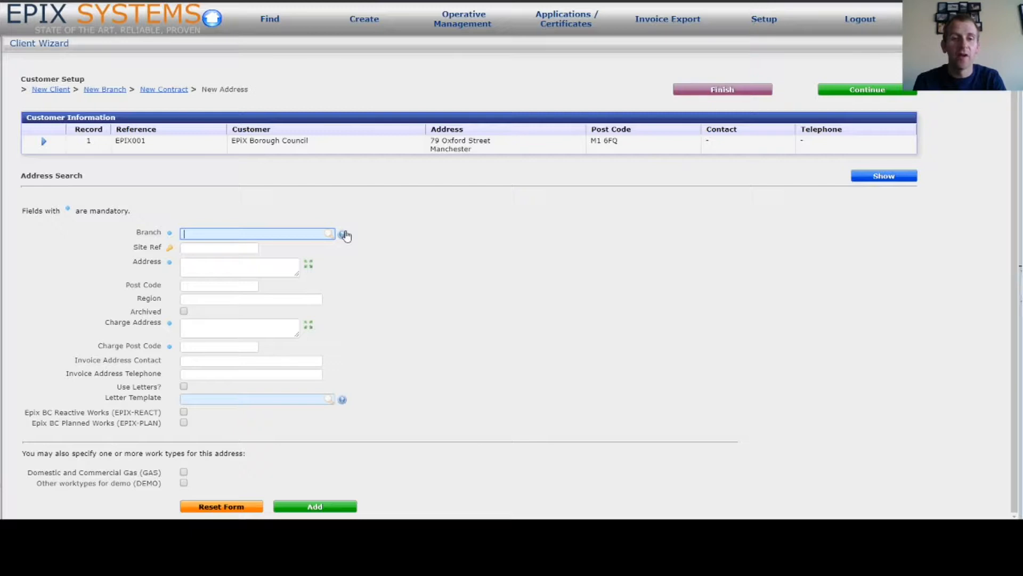
Set the site's branch to Epix BC - Housing and enter its site reference
{"action": "type", "text": "?"}
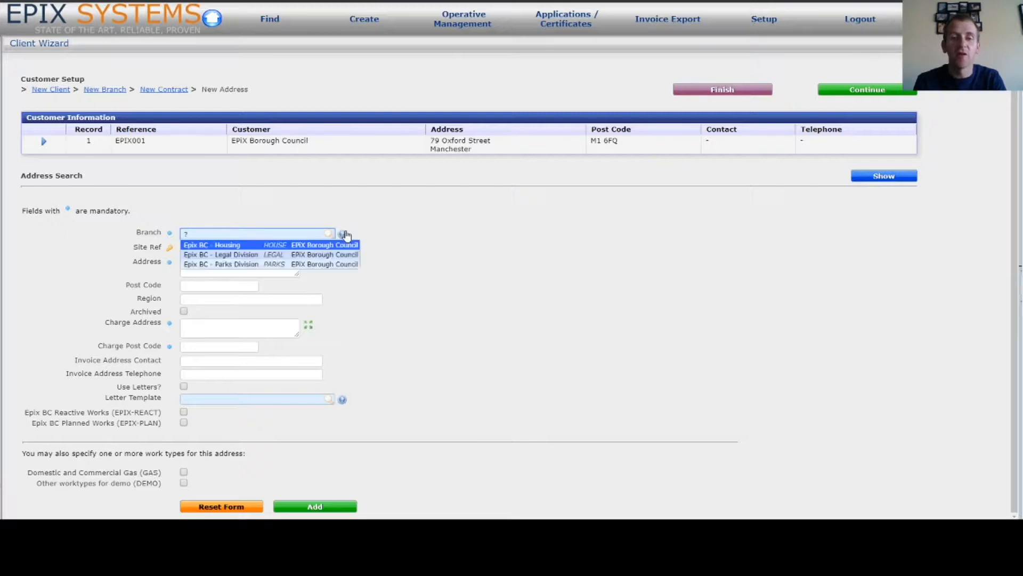
{"action": "left_click", "coordinate": [235, 248]}
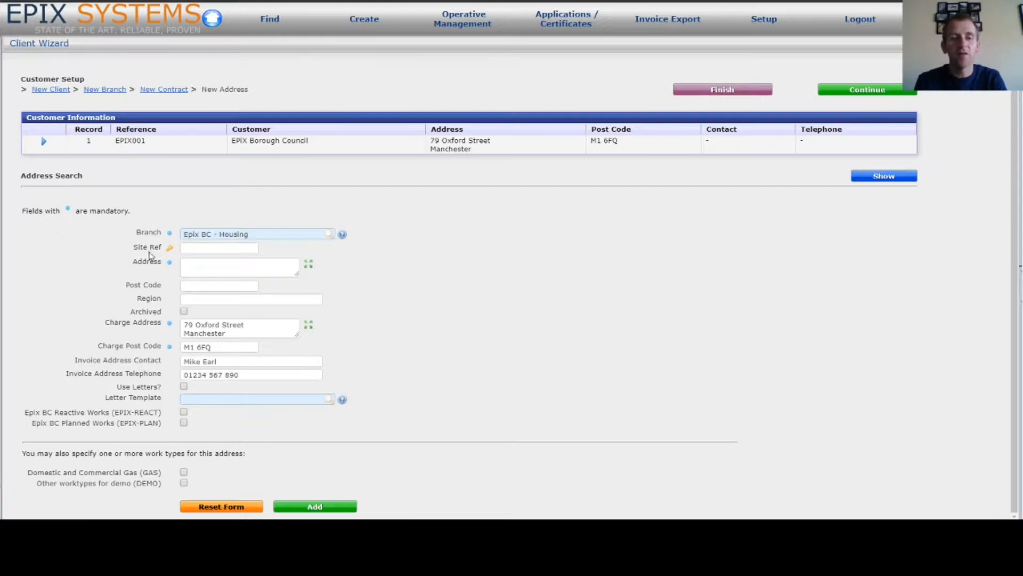
{"action": "left_click", "coordinate": [216, 249]}
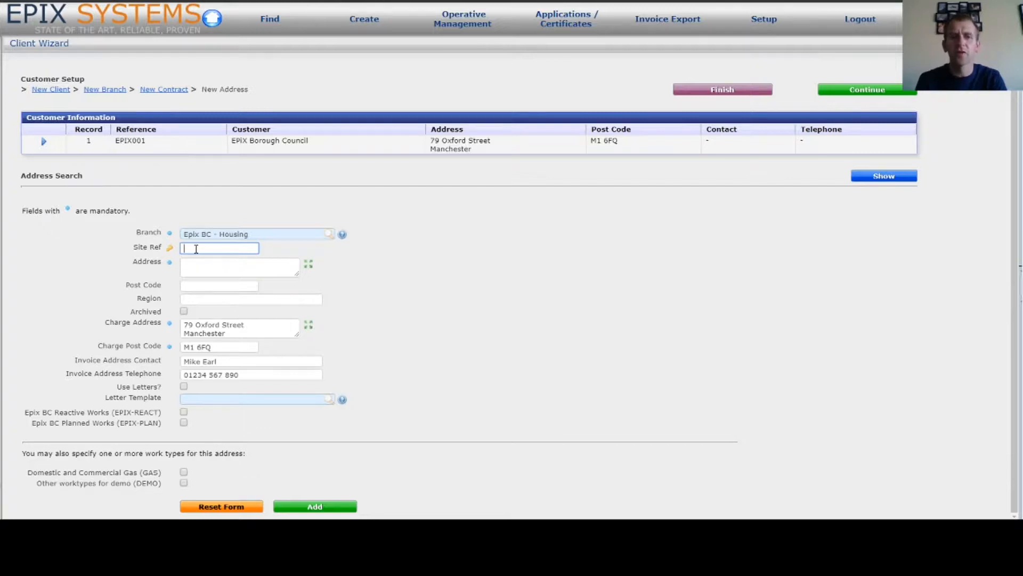
{"action": "type", "text": "E"}
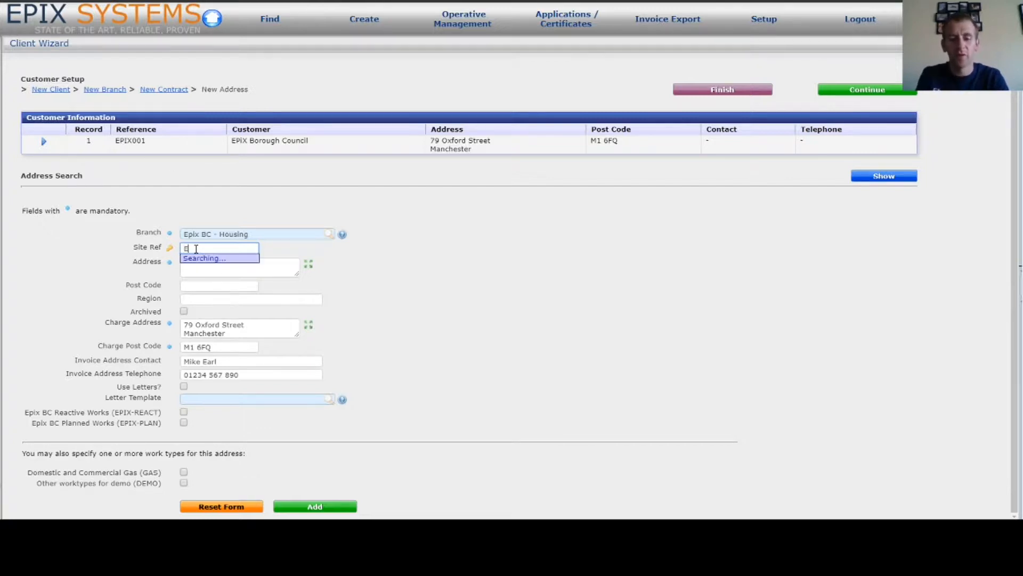
{"action": "type", "text": "PIX001"}
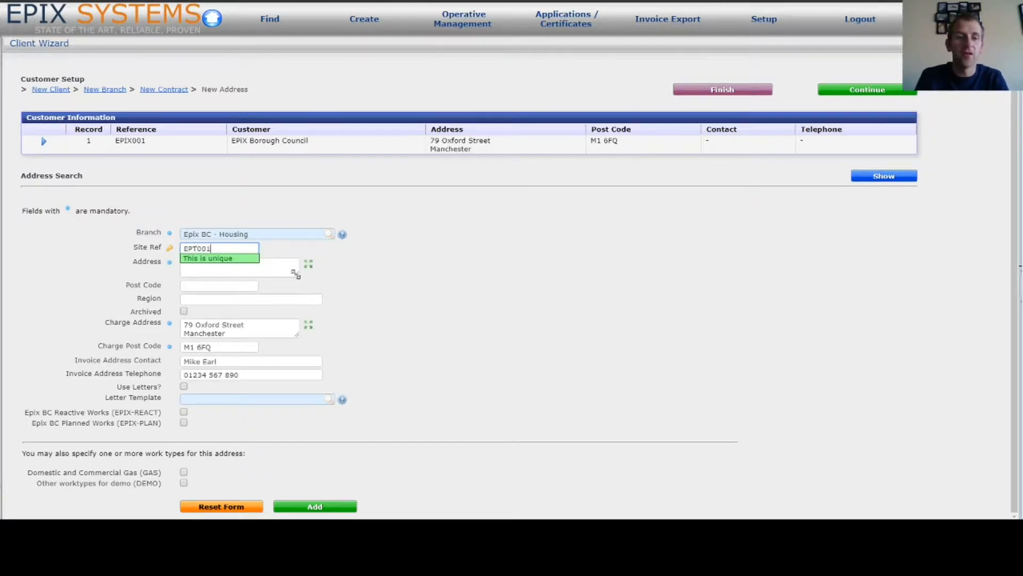
Enter the site address Epix Towers, A Road, A Town with post code AB1 2CD
{"action": "left_click", "coordinate": [290, 269]}
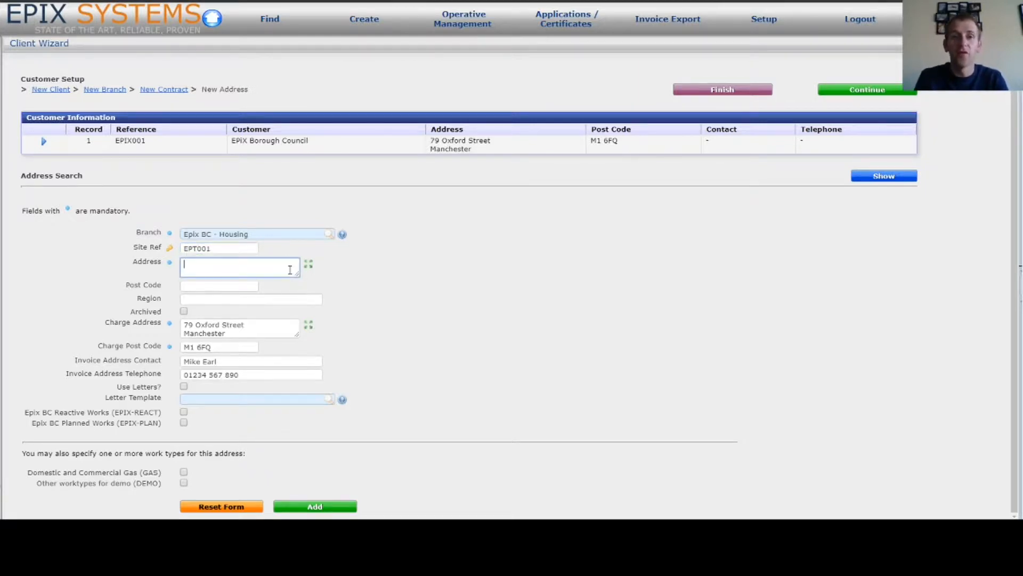
{"action": "type", "text": "Epix Towers"}
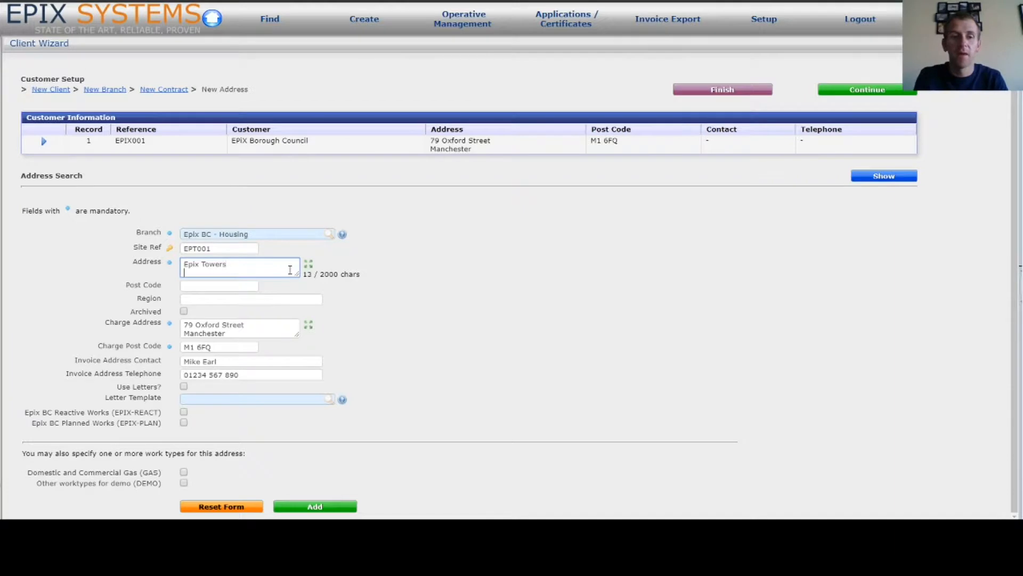
{"action": "type", "text": "A Road"}
{"action": "key", "text": "Return"}
{"action": "type", "text": "A Town"}
{"action": "key", "text": "Tab"}
{"action": "type", "text": "AB"}
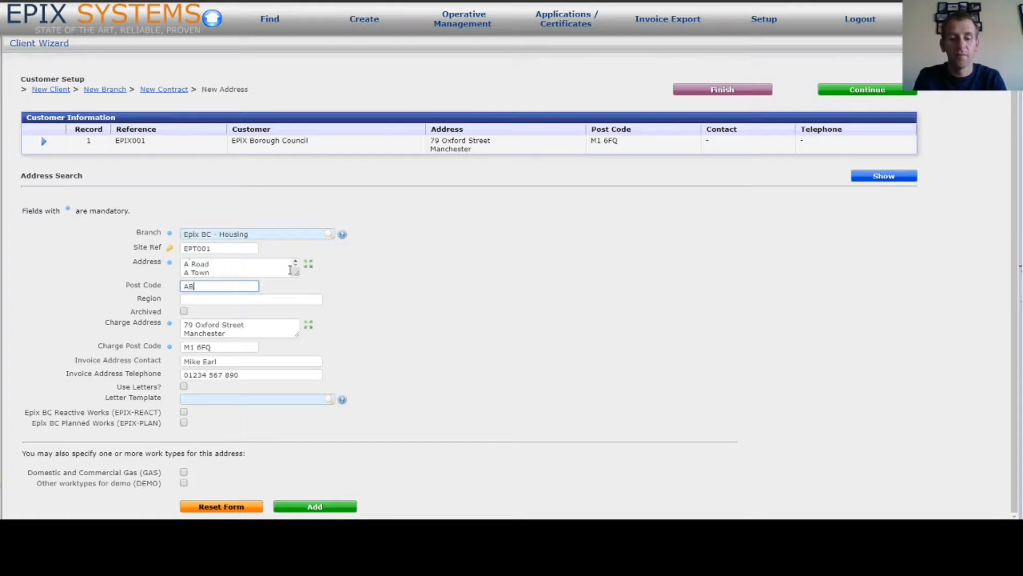
{"action": "type", "text": "1 2CD"}
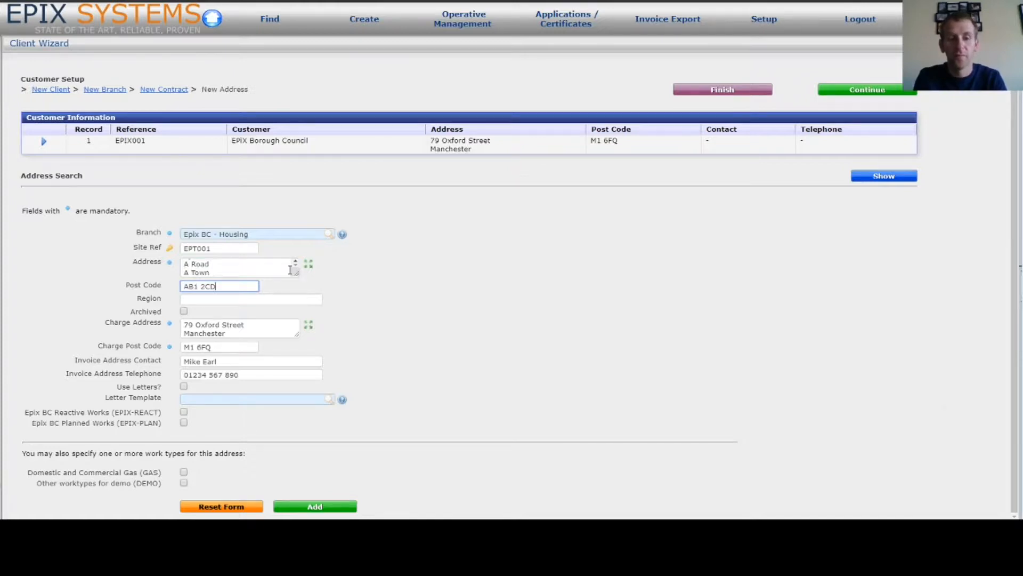
{"action": "key", "text": "Tab"}
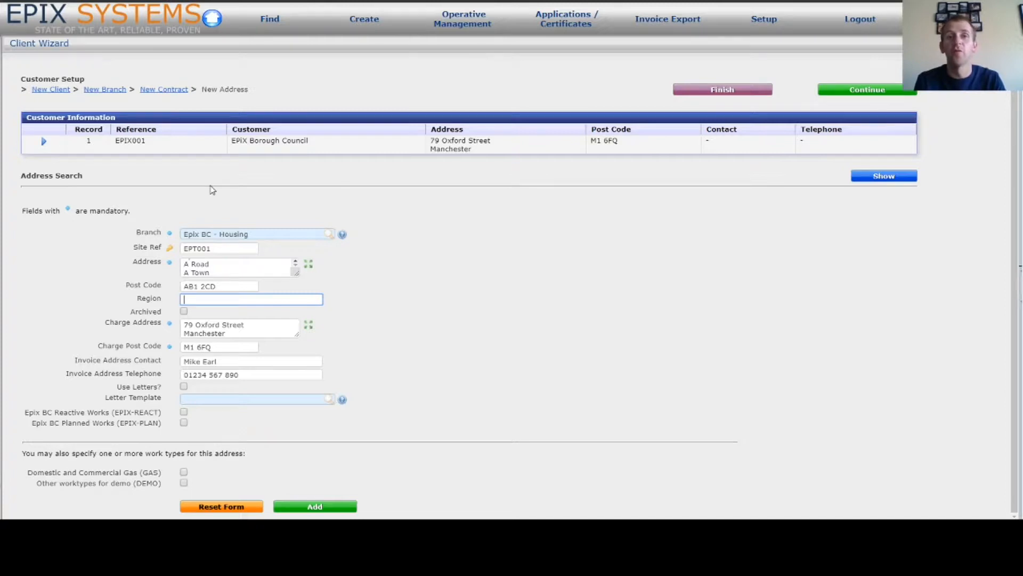
{"action": "left_click", "coordinate": [212, 189]}
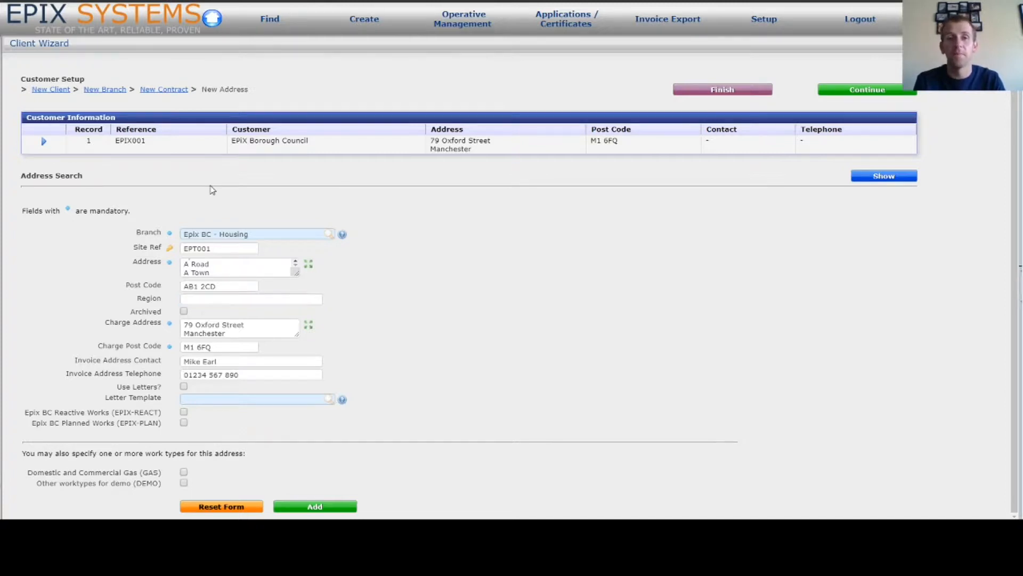
{"action": "left_click", "coordinate": [202, 302]}
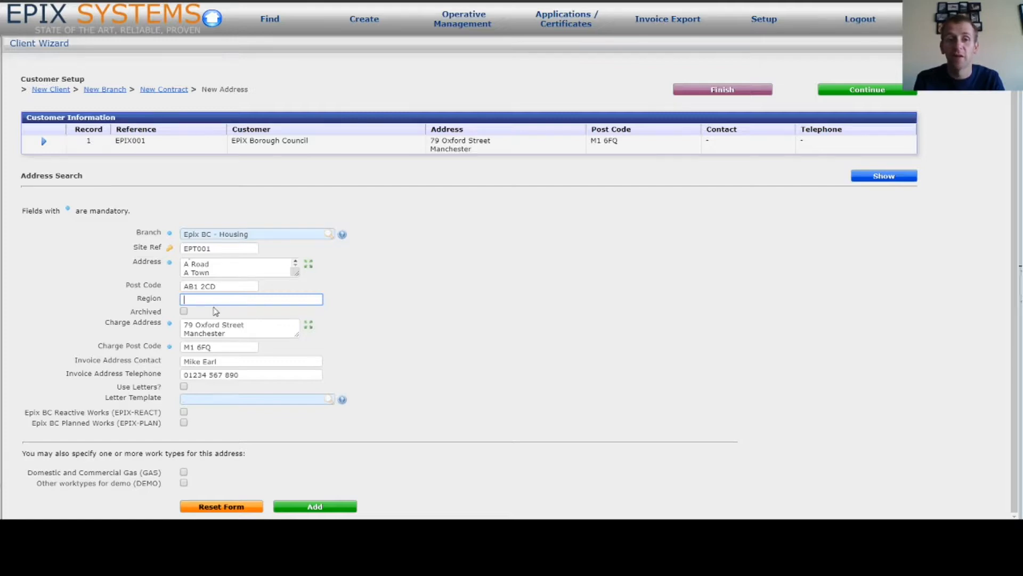
{"action": "key", "text": "Tab"}
{"action": "key", "text": "Tab"}
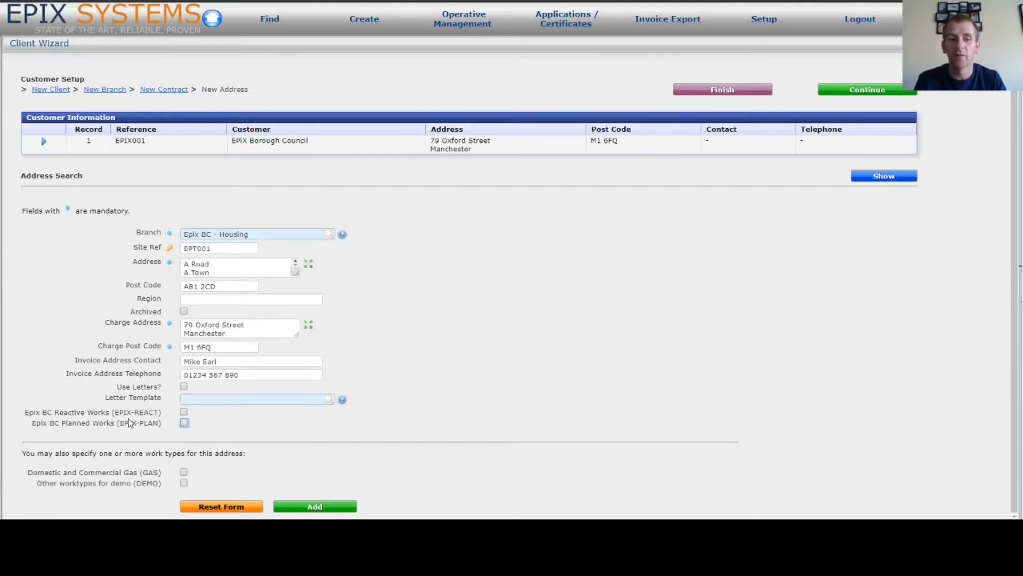
Tick the EPIX-REACT Reactive Works and EPIX-PLAN Planned Works contracts for the site
{"action": "left_click", "coordinate": [184, 413]}
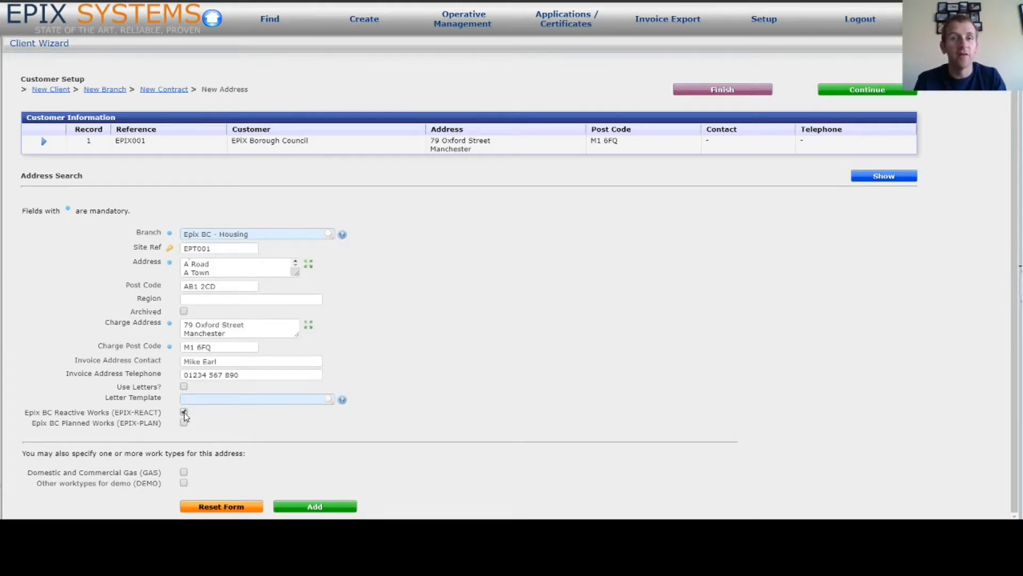
{"action": "left_click", "coordinate": [184, 413]}
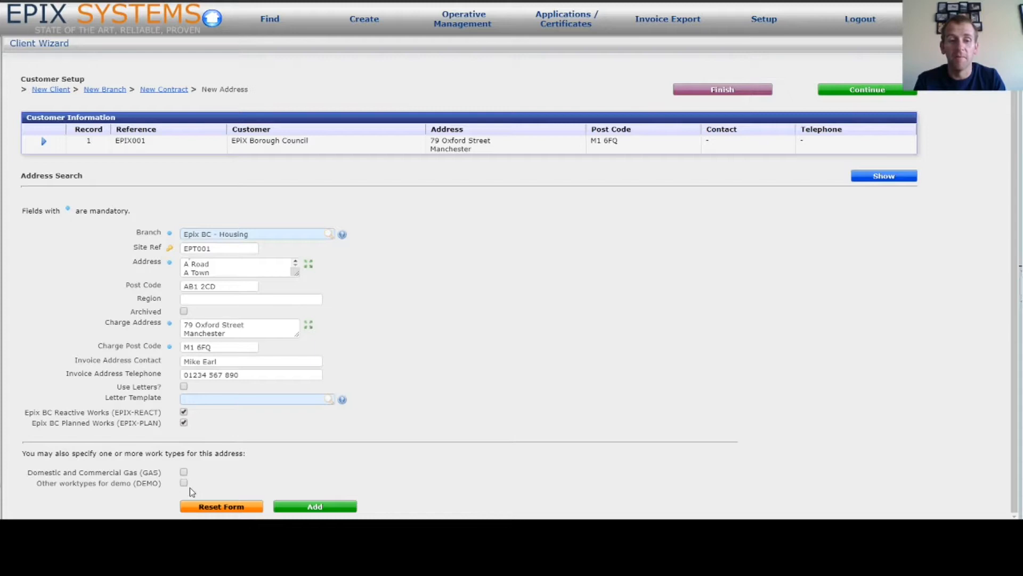
Save the Epix Towers site and list all the client's addresses to confirm it
{"action": "left_click", "coordinate": [320, 507]}
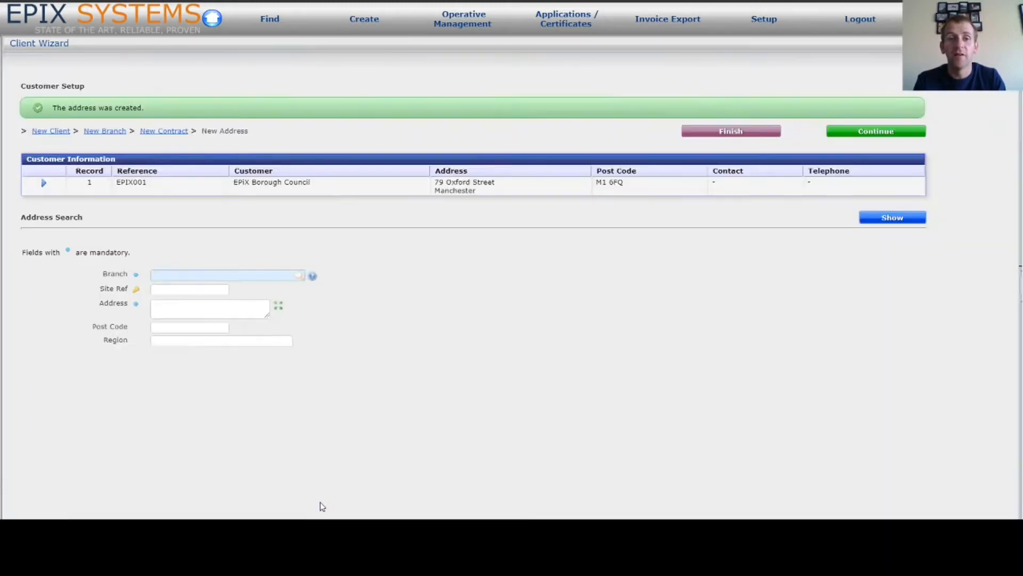
{"action": "left_click", "coordinate": [320, 507]}
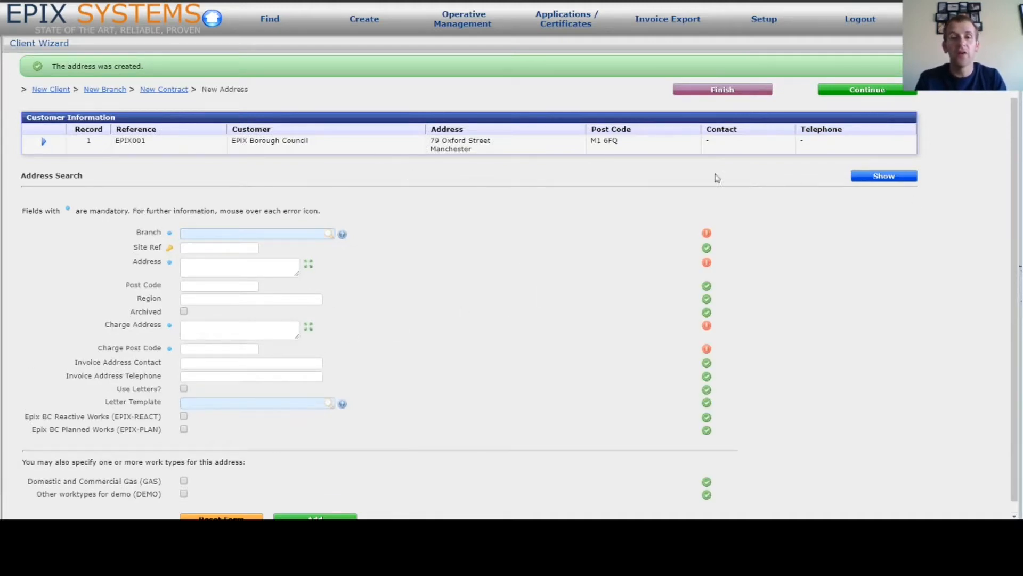
{"action": "left_click", "coordinate": [884, 176]}
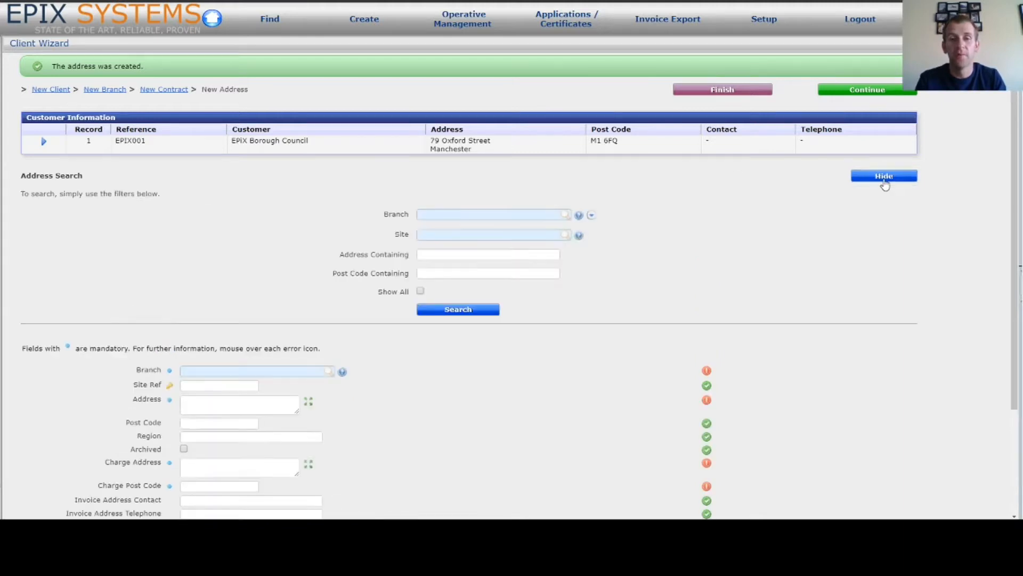
{"action": "left_click", "coordinate": [420, 290]}
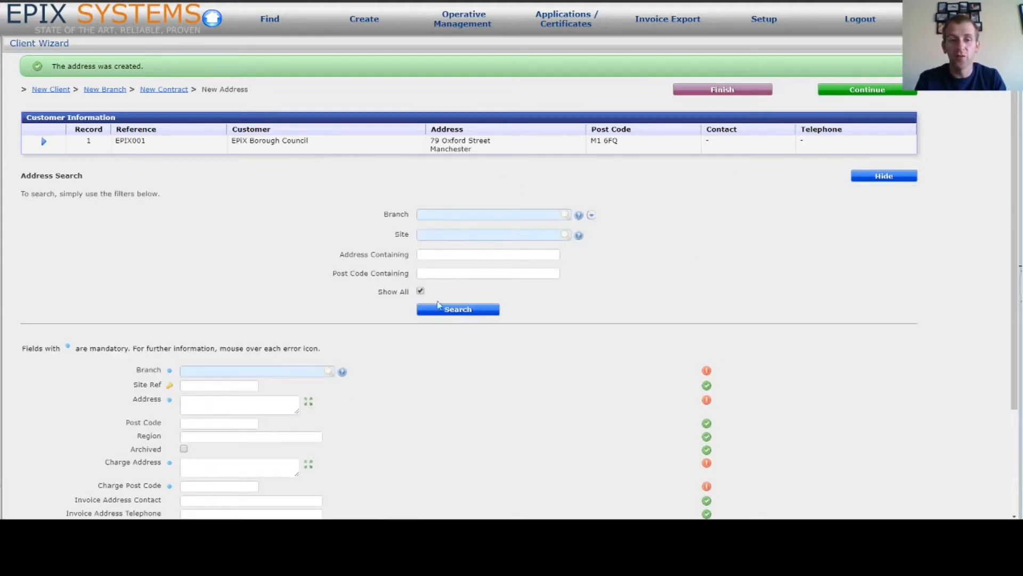
{"action": "left_click", "coordinate": [447, 310]}
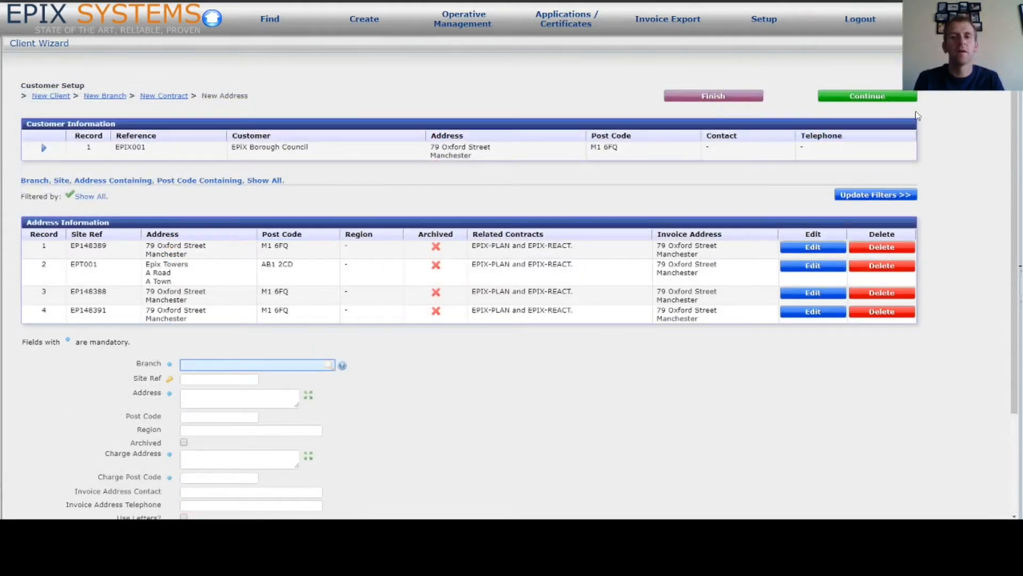
Continue to the blank New Asset form for EPIX Borough Council
{"action": "left_click", "coordinate": [889, 98]}
{"action": "scroll", "coordinate": [889, 101], "scroll_direction": "down", "scroll_amount": 7}
{"action": "scroll", "coordinate": [607, 125], "scroll_direction": "up", "scroll_amount": 7}
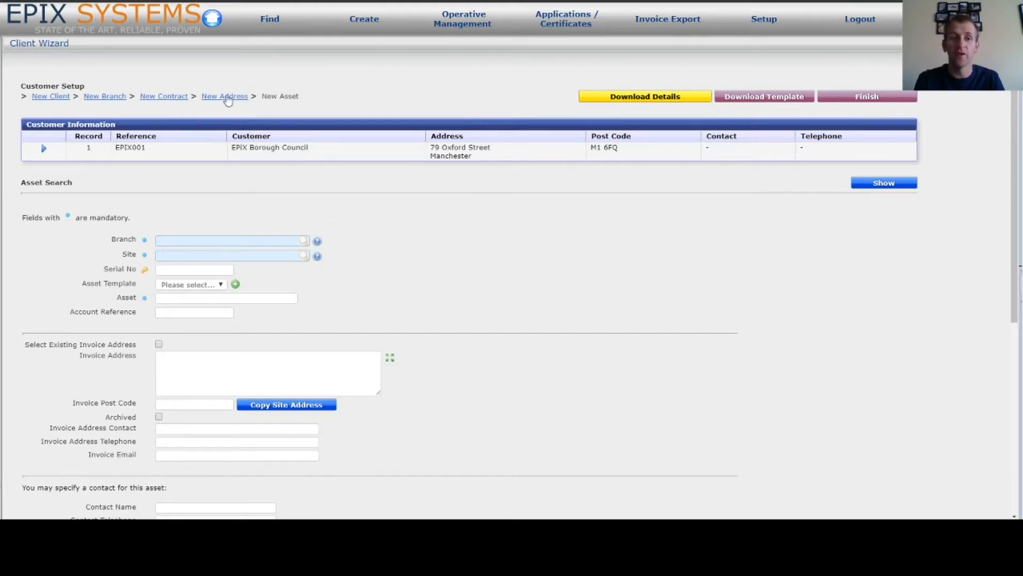
Set the asset's branch to Epix BC - Housing and its site to Epix Towers
{"action": "left_click", "coordinate": [194, 239]}
{"action": "left_click", "coordinate": [318, 243]}
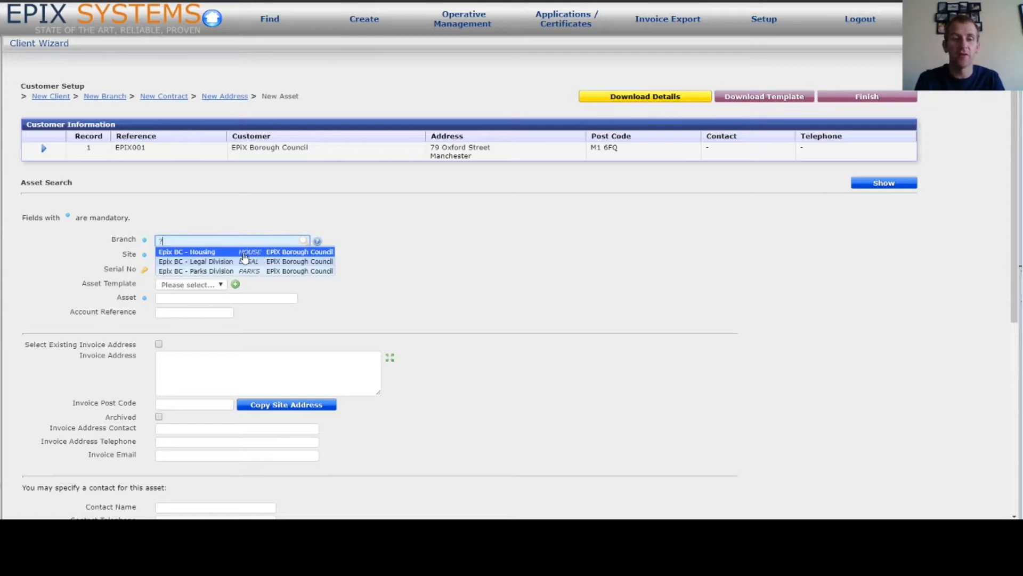
{"action": "left_click", "coordinate": [244, 255]}
{"action": "left_click", "coordinate": [230, 256]}
{"action": "type", "text": "epix"}
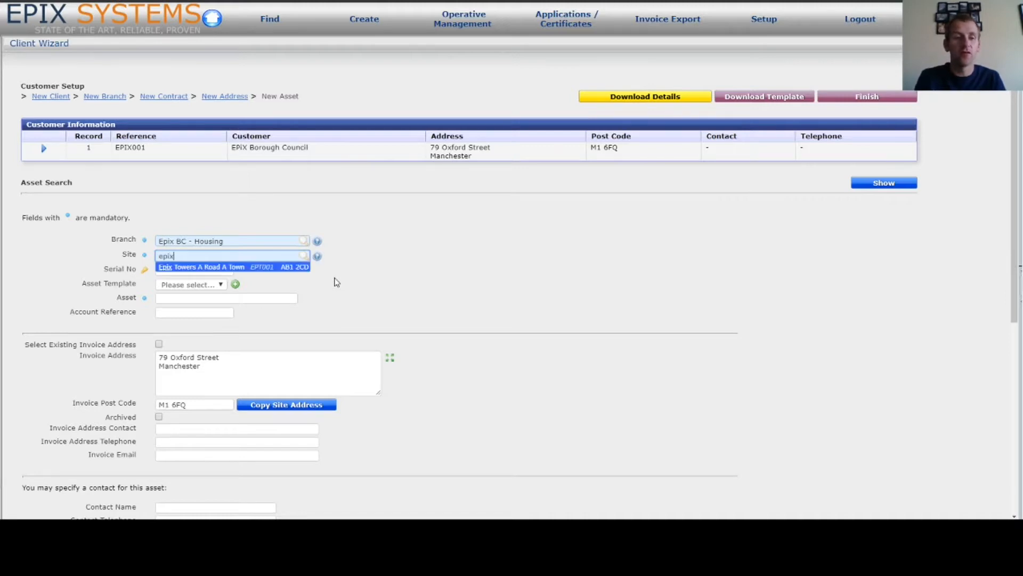
{"action": "left_click", "coordinate": [233, 266]}
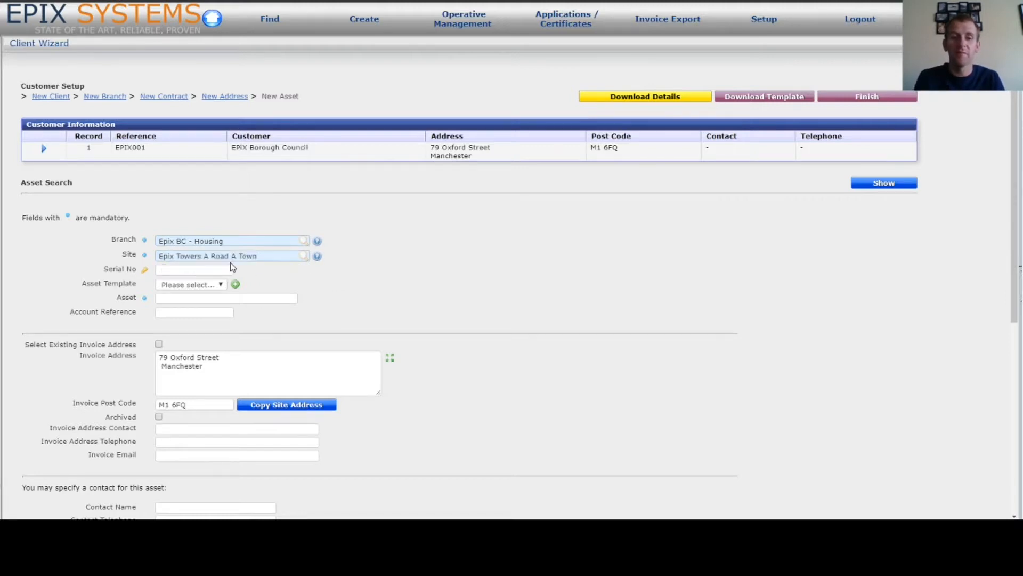
Enter serial number EPT001-1 and asset name Flat
{"action": "left_click", "coordinate": [187, 271]}
{"action": "type", "text": "EPT"}
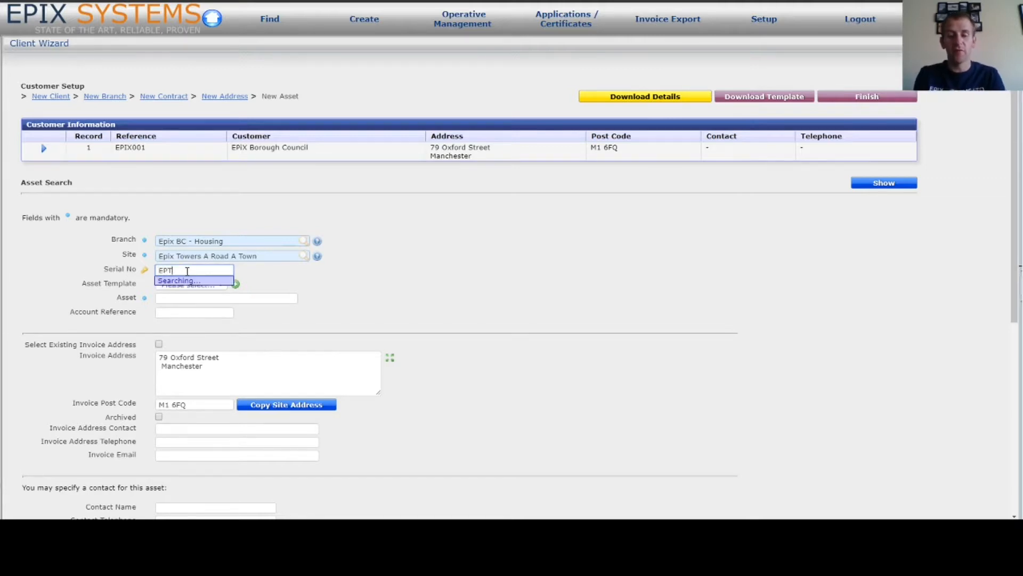
{"action": "type", "text": "0011"}
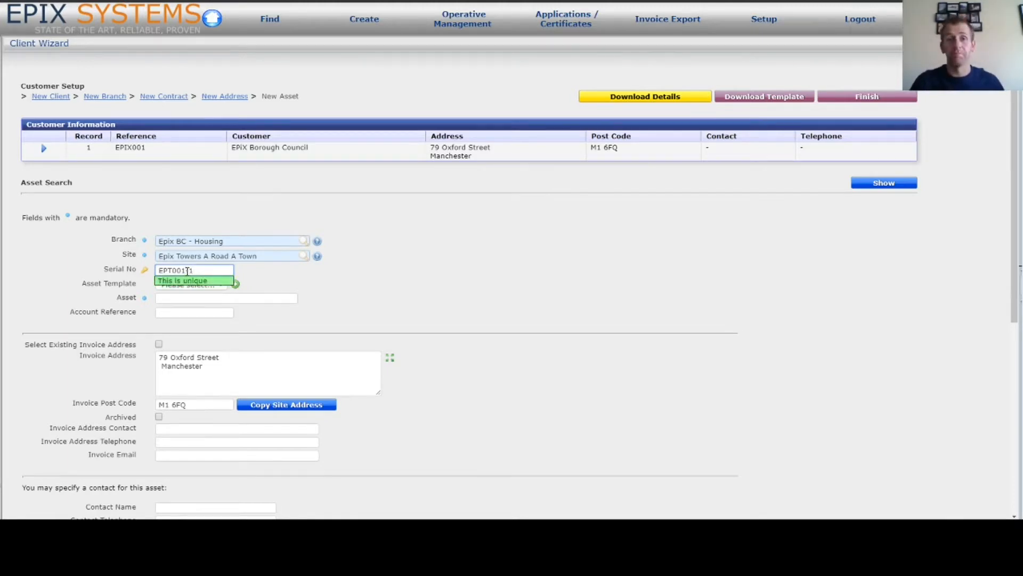
{"action": "left_click", "coordinate": [187, 271]}
{"action": "type", "text": "-"}
{"action": "left_click", "coordinate": [270, 274]}
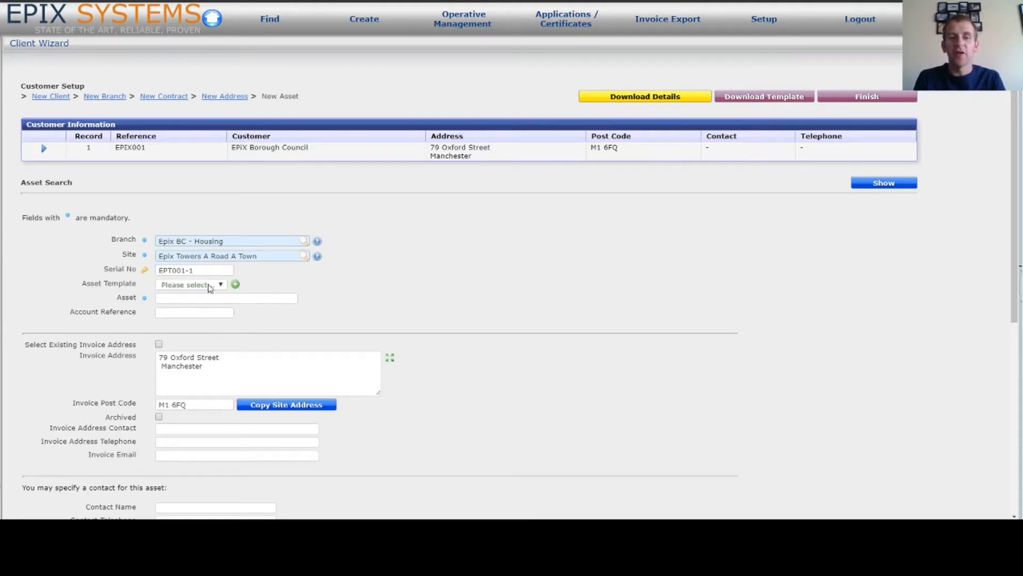
{"action": "left_click", "coordinate": [232, 297]}
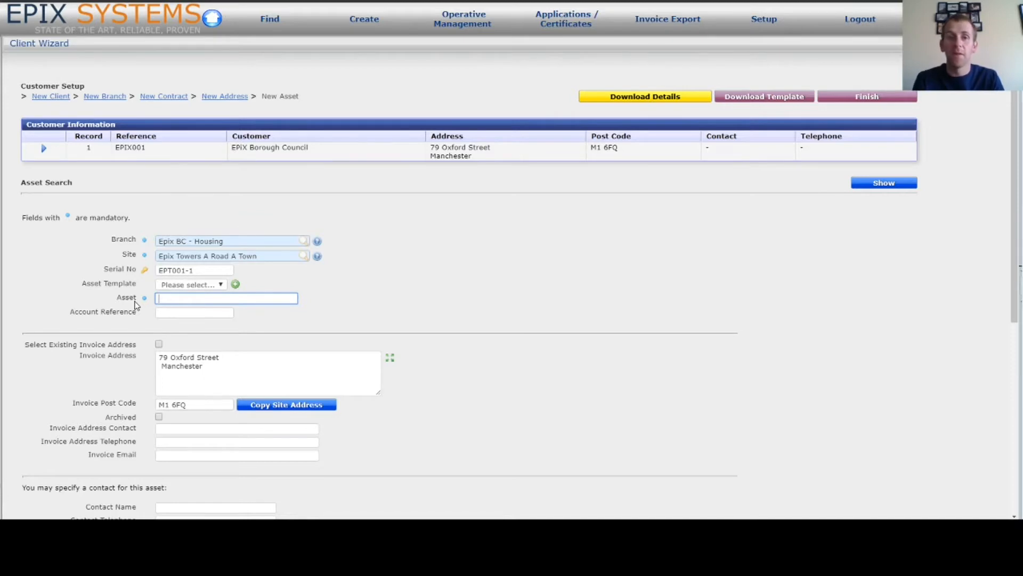
{"action": "type", "text": "Flat"}
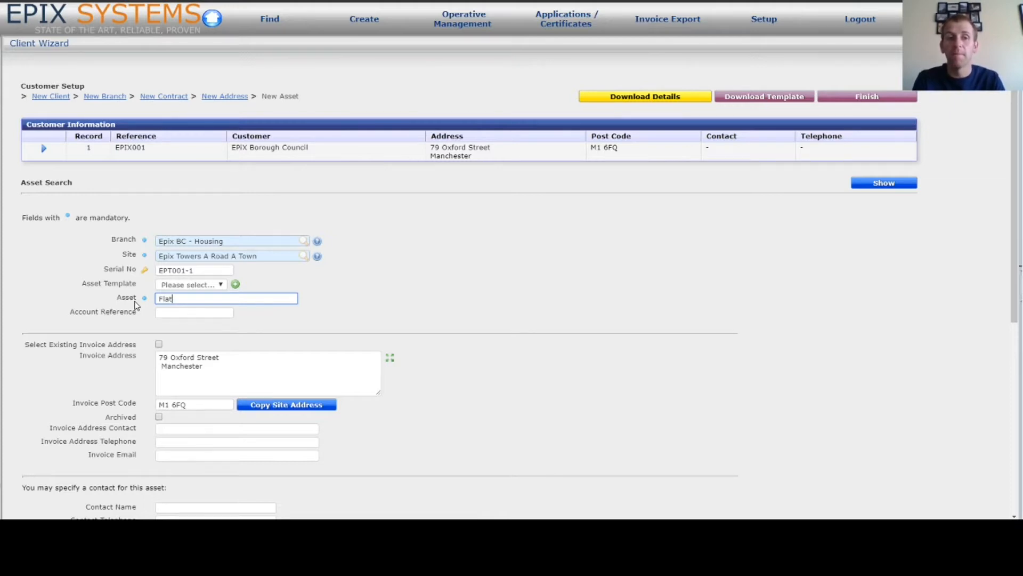
{"action": "left_click", "coordinate": [178, 313]}
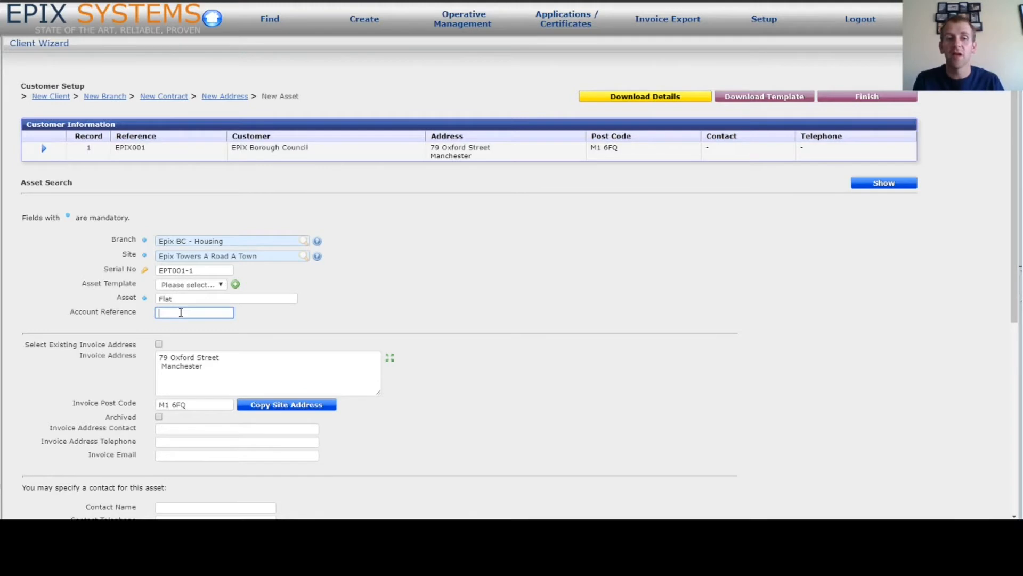
Fill in the asset contact's name and telephone number, leaving e-mail and notes blank
{"action": "scroll", "coordinate": [181, 312], "scroll_direction": "down", "scroll_amount": 2}
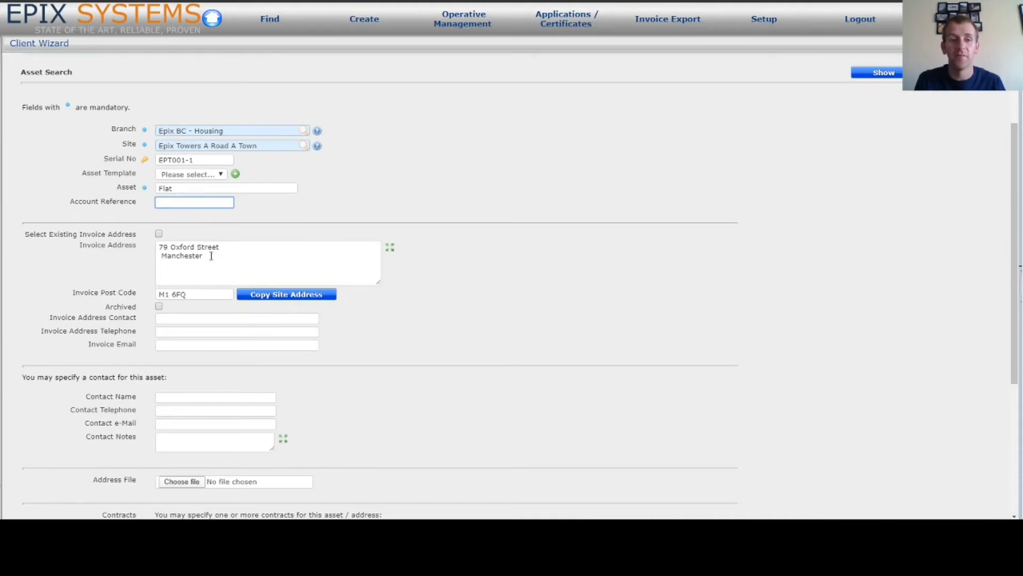
{"action": "scroll", "coordinate": [211, 255], "scroll_direction": "down", "scroll_amount": 2}
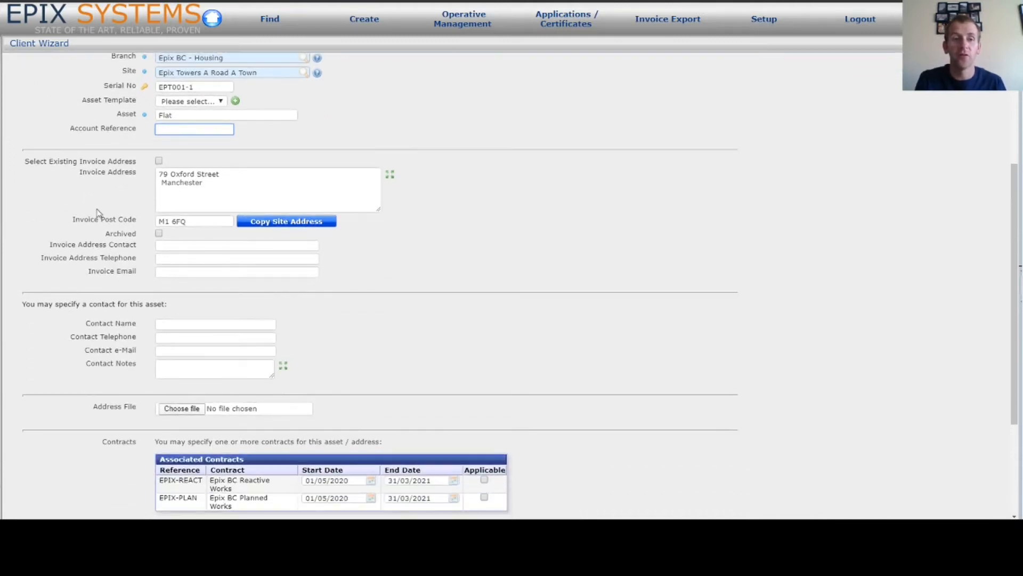
{"action": "scroll", "coordinate": [183, 272], "scroll_direction": "down", "scroll_amount": 2}
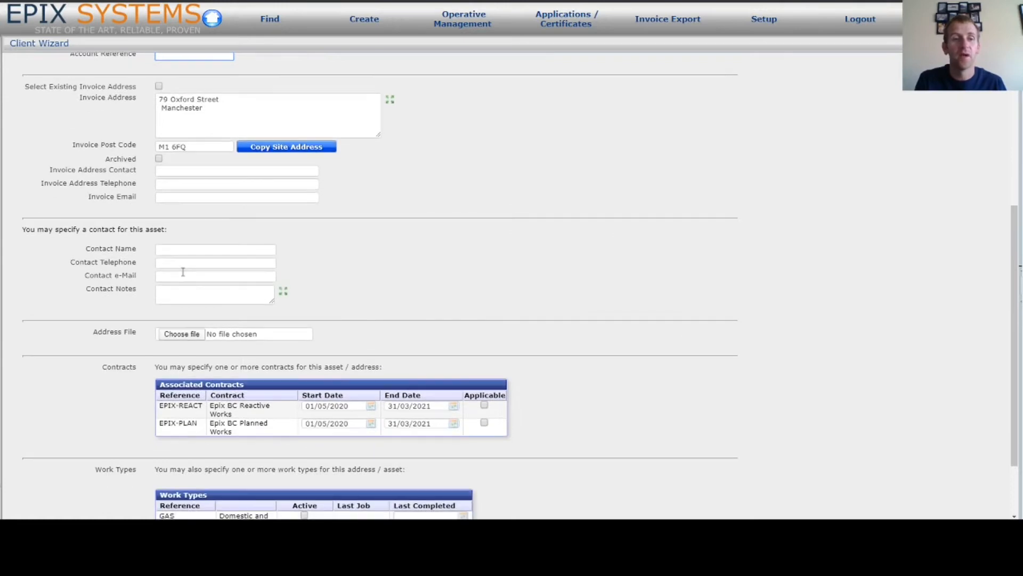
{"action": "left_click", "coordinate": [184, 249]}
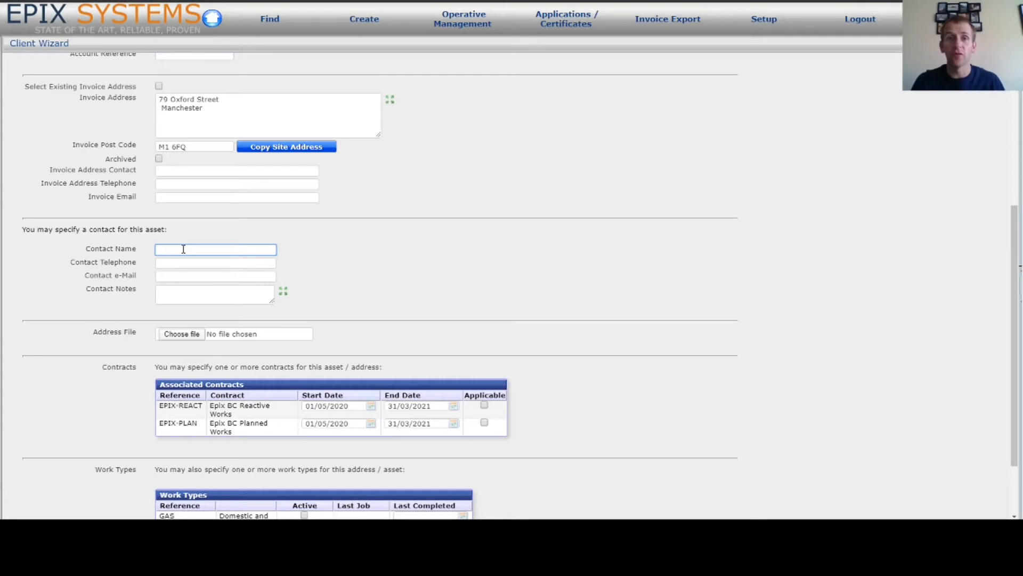
{"action": "type", "text": "Jo"}
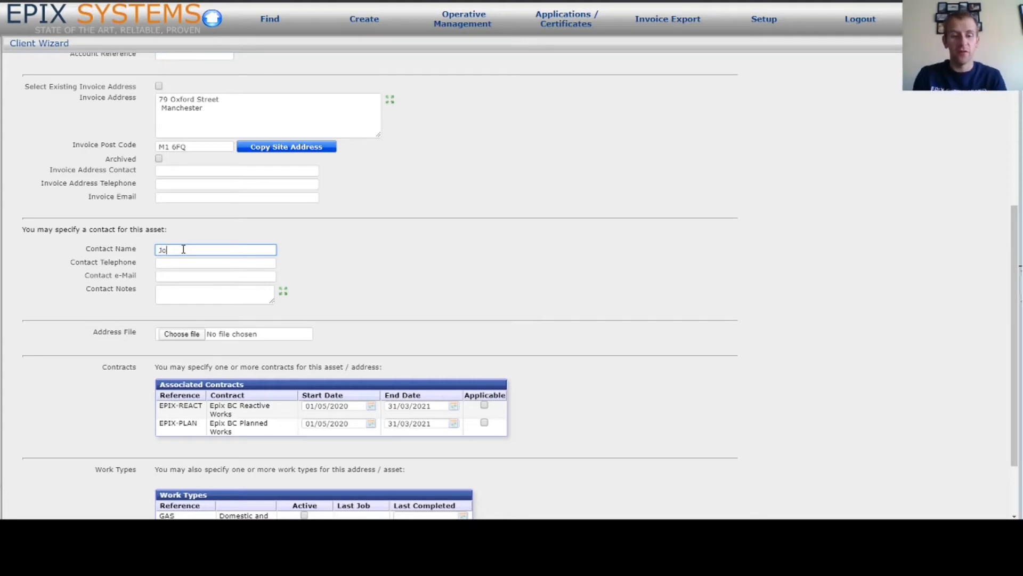
{"action": "type", "text": "hn Smith"}
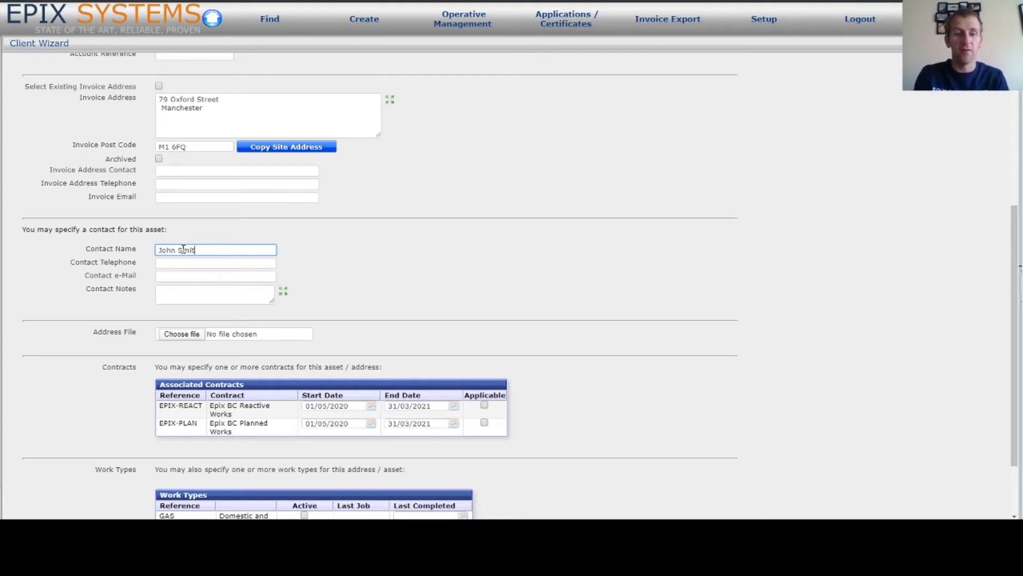
{"action": "left_click", "coordinate": [195, 264]}
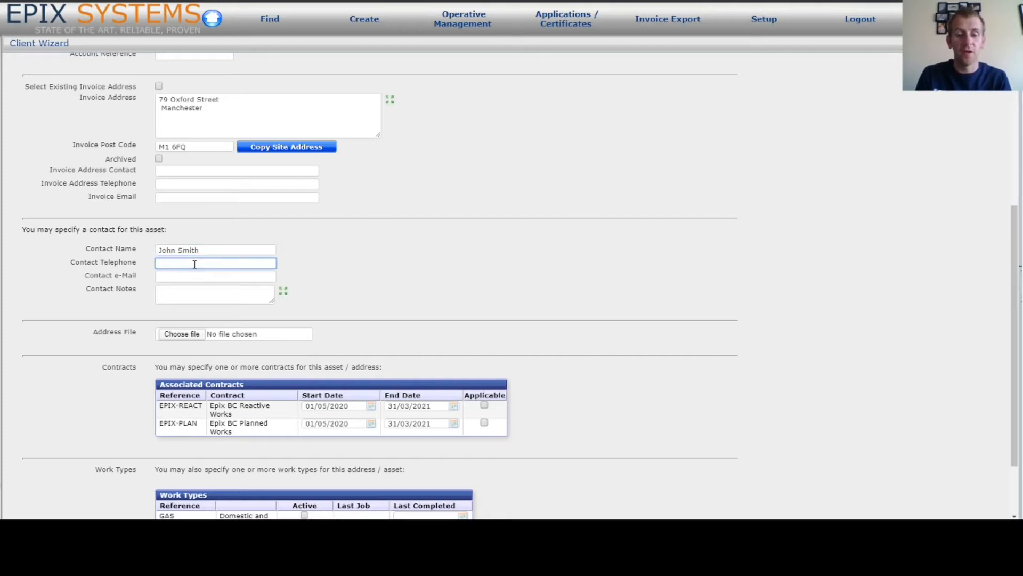
{"action": "type", "text": "0123"}
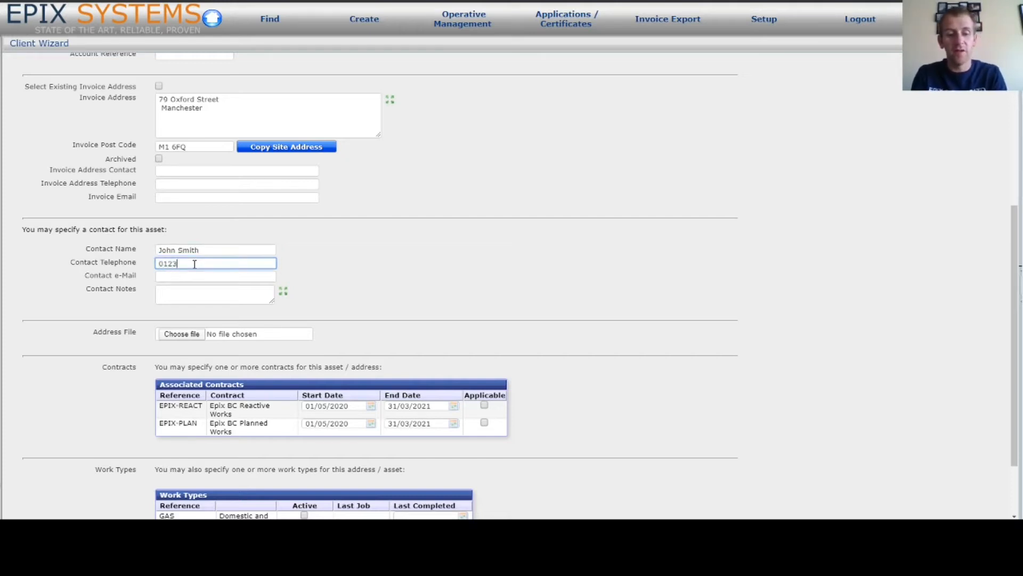
{"action": "type", "text": "4567890"}
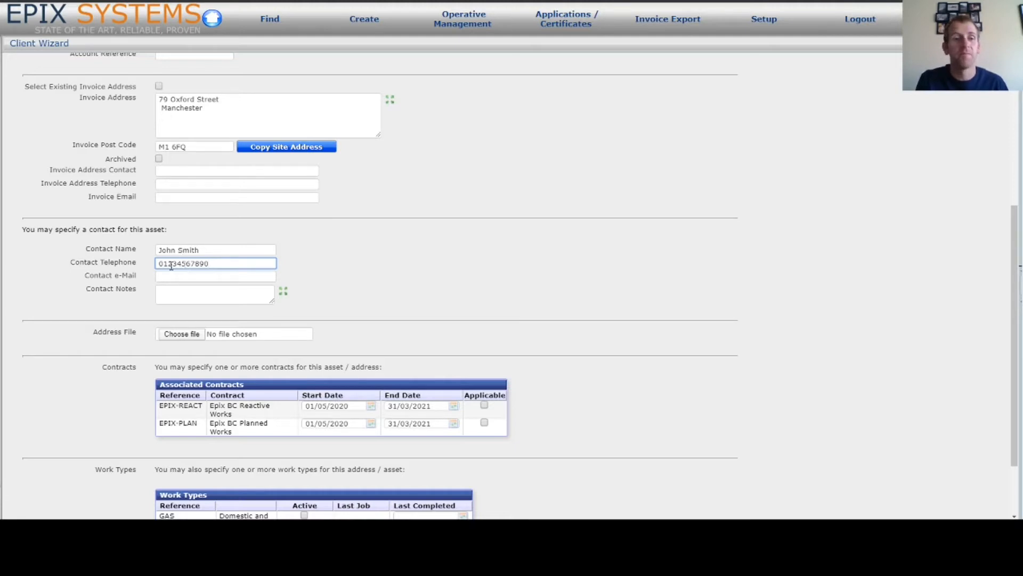
{"action": "left_click", "coordinate": [190, 275]}
{"action": "left_click", "coordinate": [191, 294]}
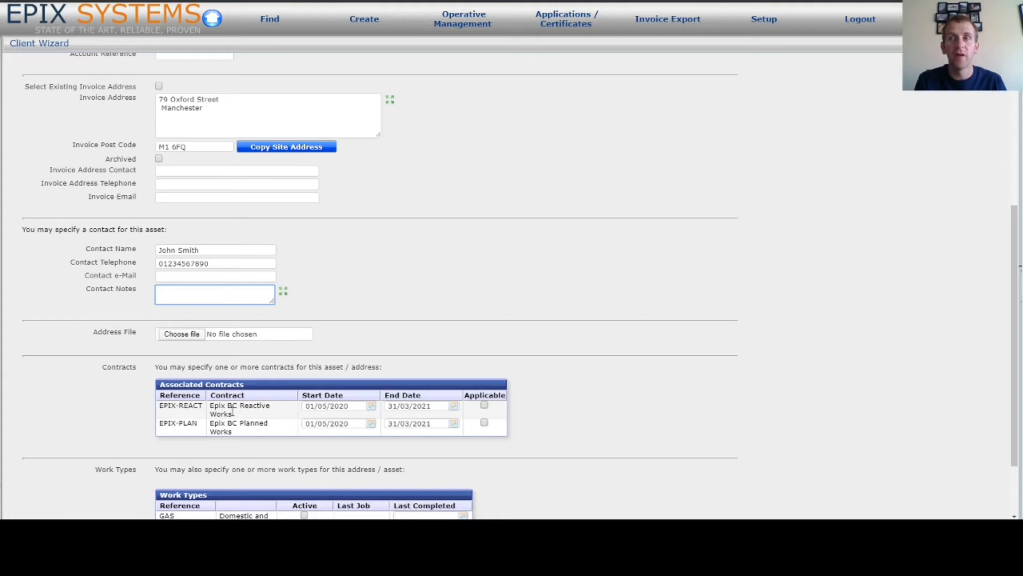
Mark the Epix BC Reactive Works contract as applicable and create the Flat asset
{"action": "left_click", "coordinate": [484, 406]}
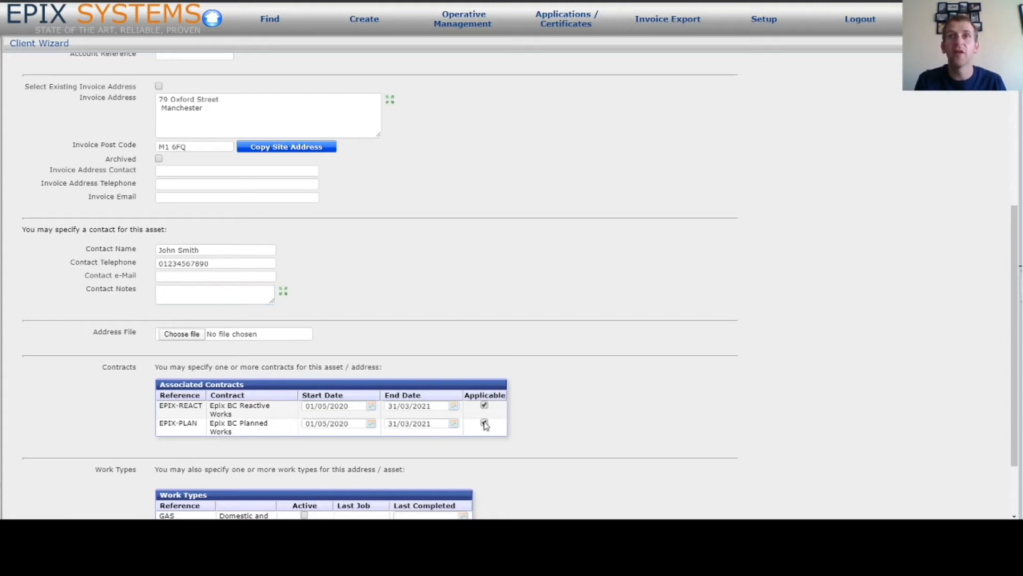
{"action": "scroll", "coordinate": [486, 425], "scroll_direction": "down", "scroll_amount": 2}
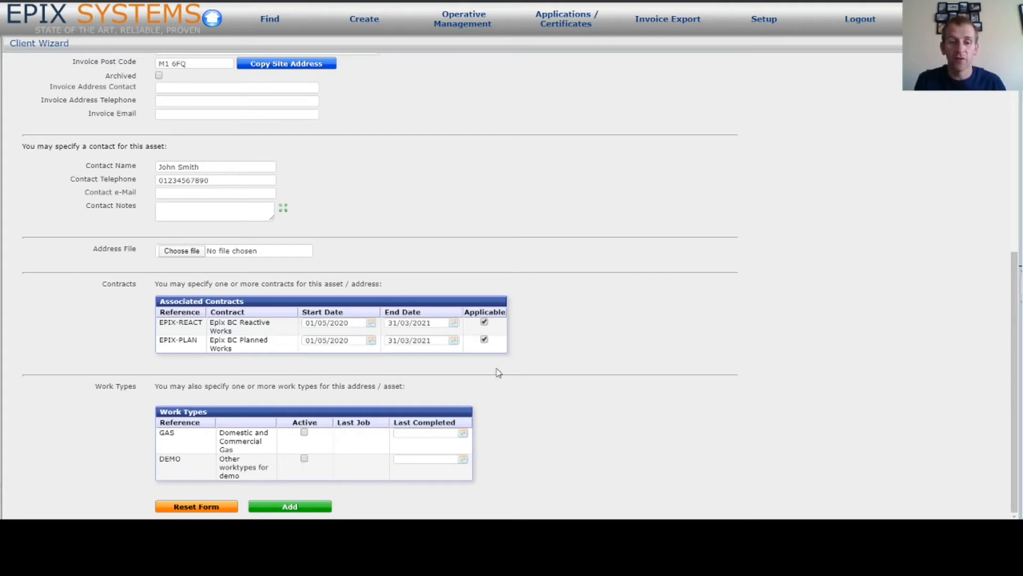
{"action": "left_click", "coordinate": [307, 503]}
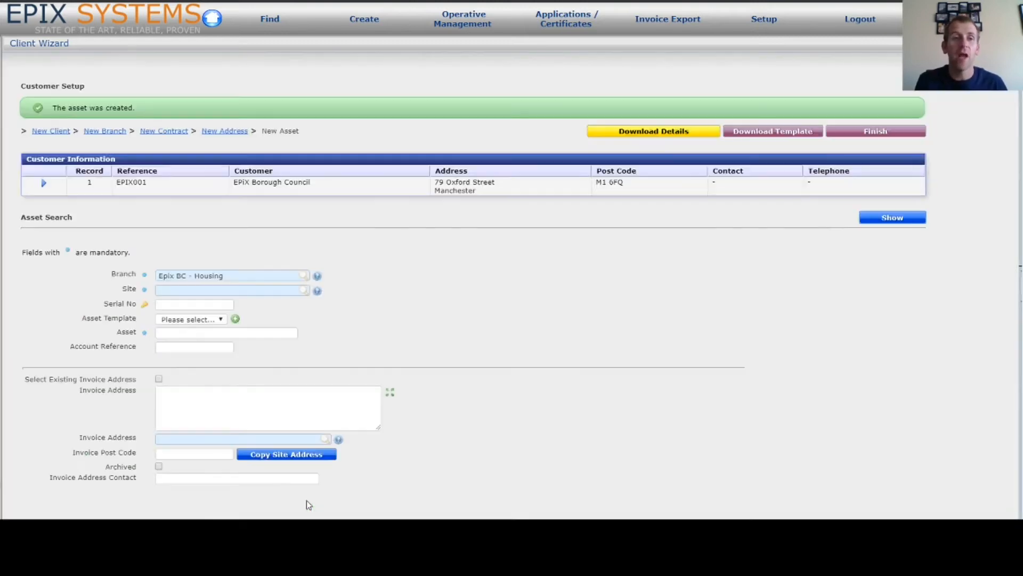
Finish the client setup wizard and close its summary to reach a blank Manual Job Entry header
{"action": "scroll", "coordinate": [489, 244], "scroll_direction": "up", "scroll_amount": 7}
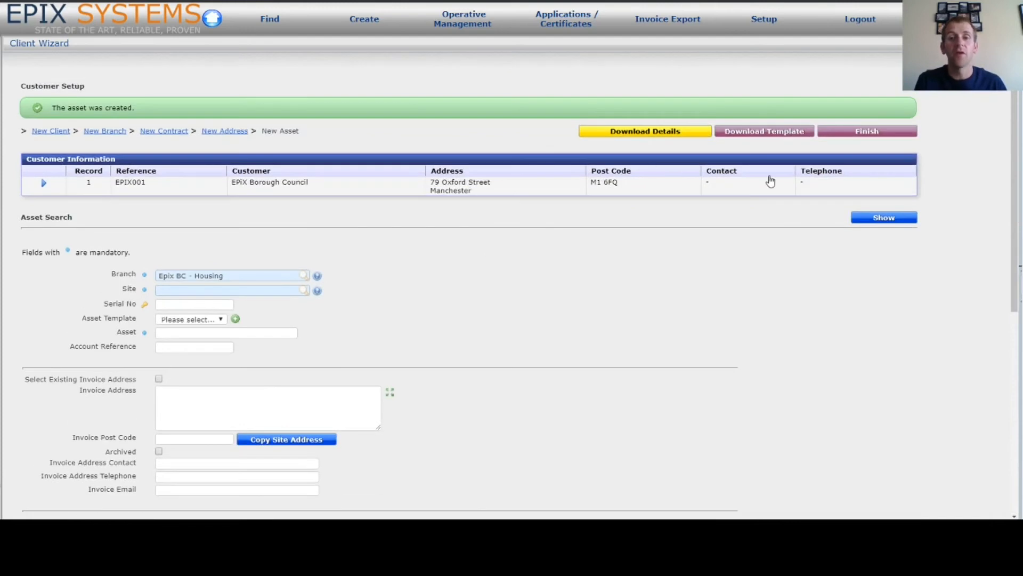
{"action": "left_click", "coordinate": [884, 133]}
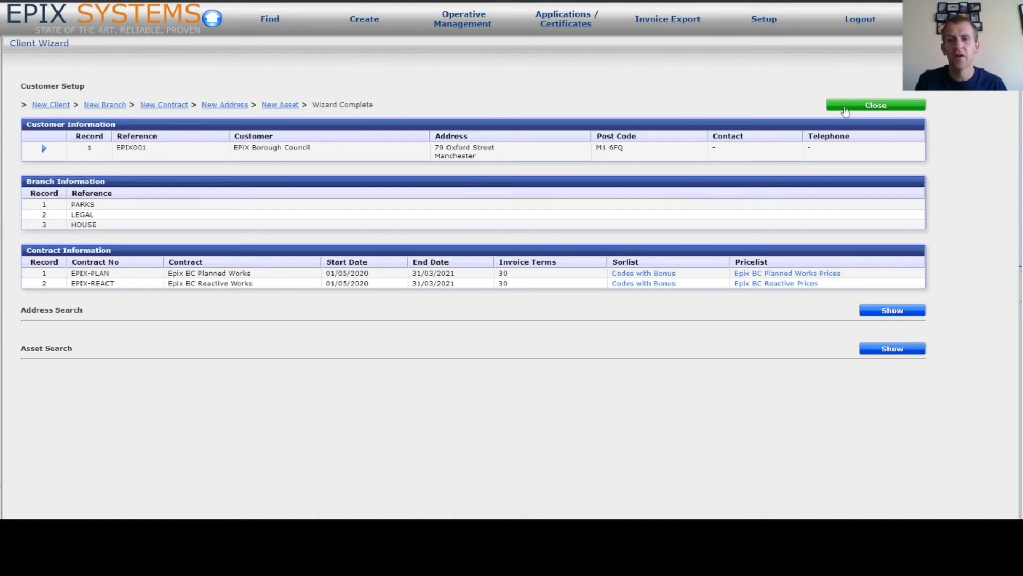
{"action": "left_click", "coordinate": [891, 110]}
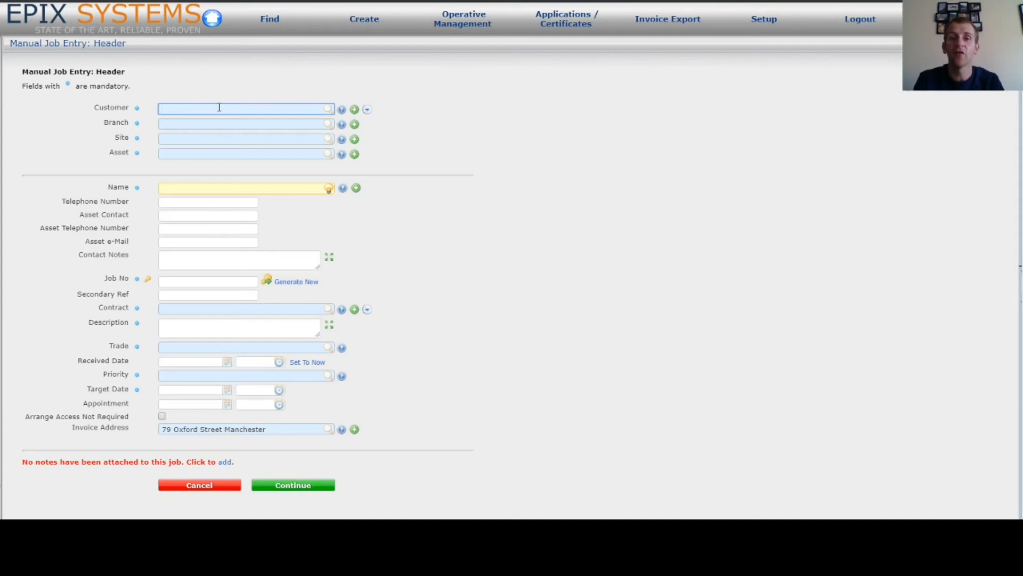
Fill the job header with EPIX Borough Council, Epix BC - Housing, Epix Towers A Road A Town and Flat
{"action": "type", "text": "epix"}
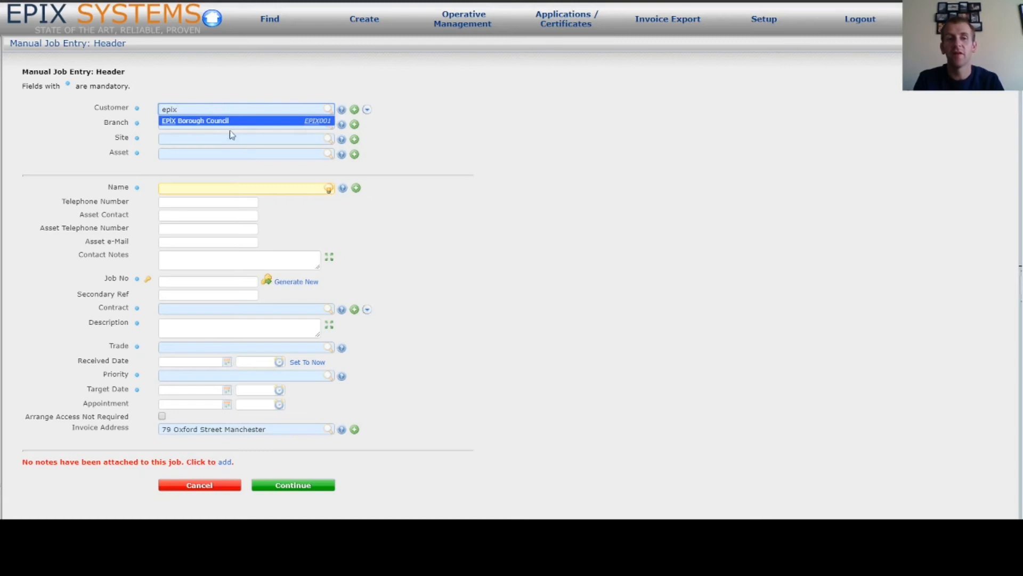
{"action": "left_click", "coordinate": [218, 123]}
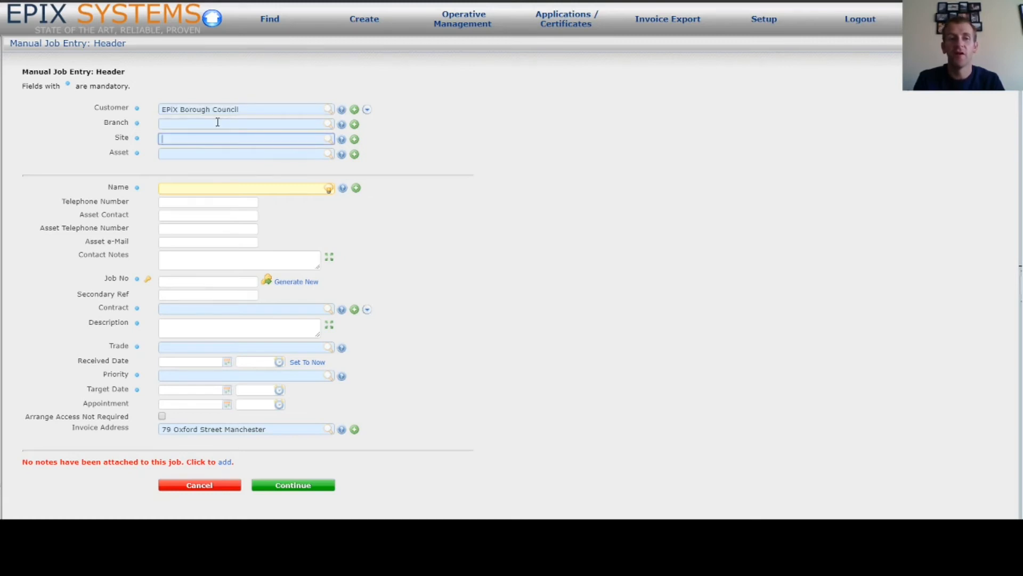
{"action": "left_click", "coordinate": [218, 122]}
{"action": "type", "text": "?"}
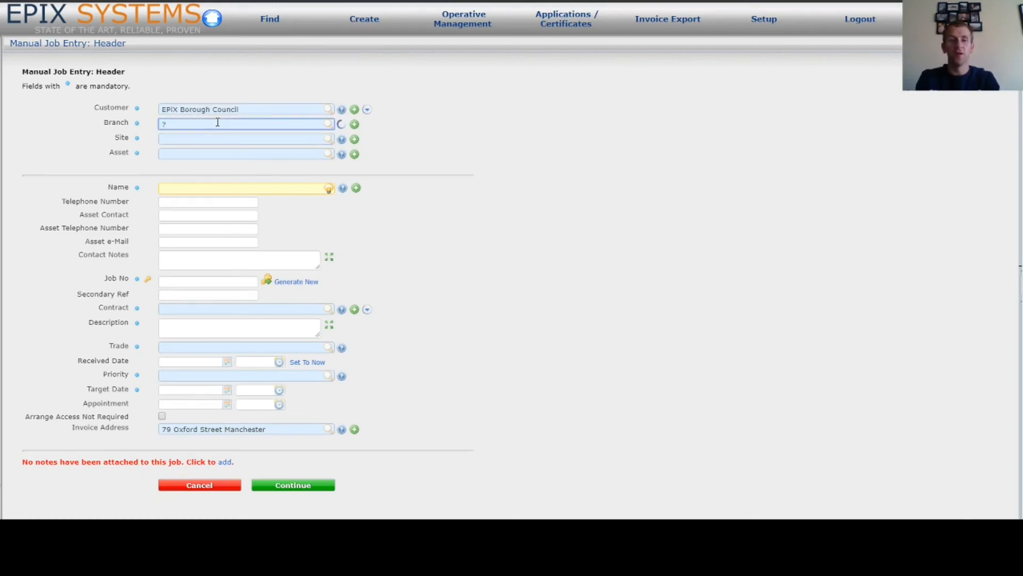
{"action": "left_click", "coordinate": [224, 137]}
{"action": "type", "text": "?"}
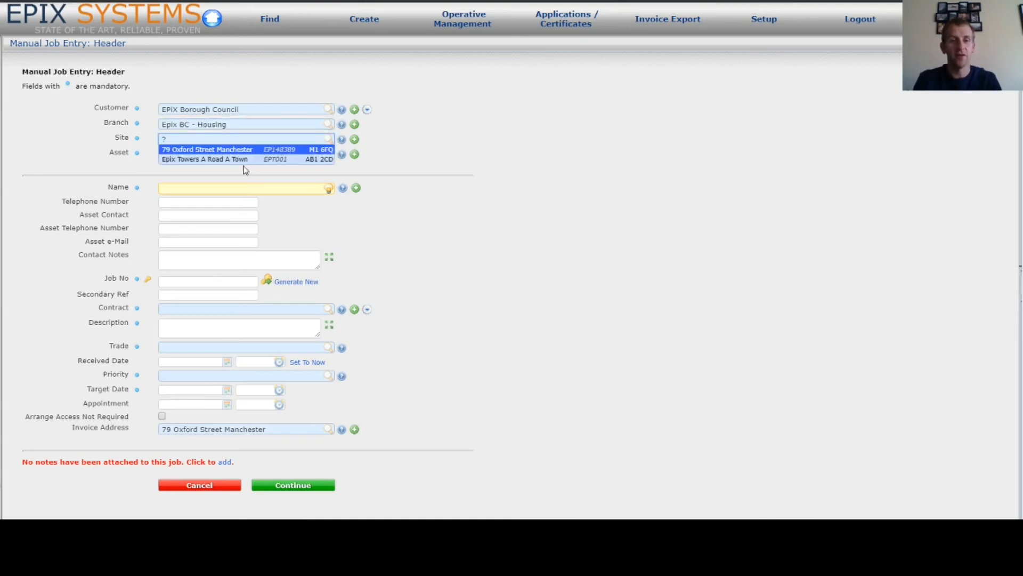
{"action": "left_click", "coordinate": [236, 166]}
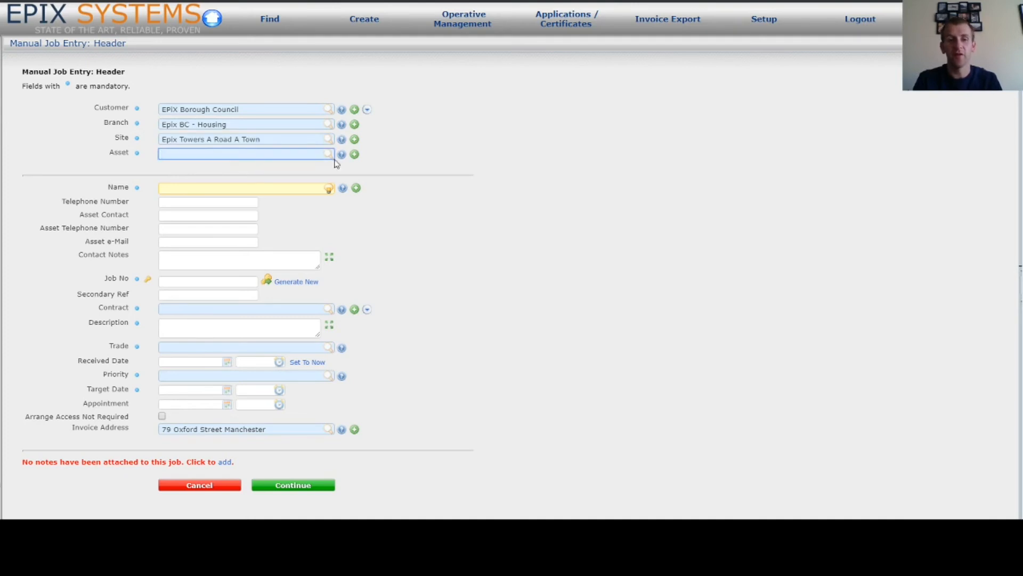
{"action": "type", "text": "?"}
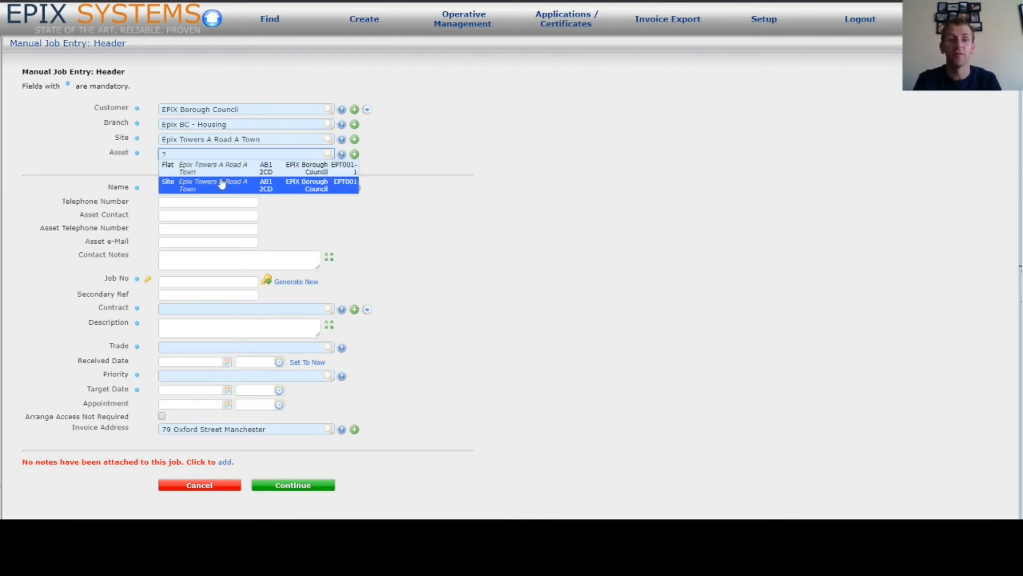
{"action": "left_click", "coordinate": [203, 169]}
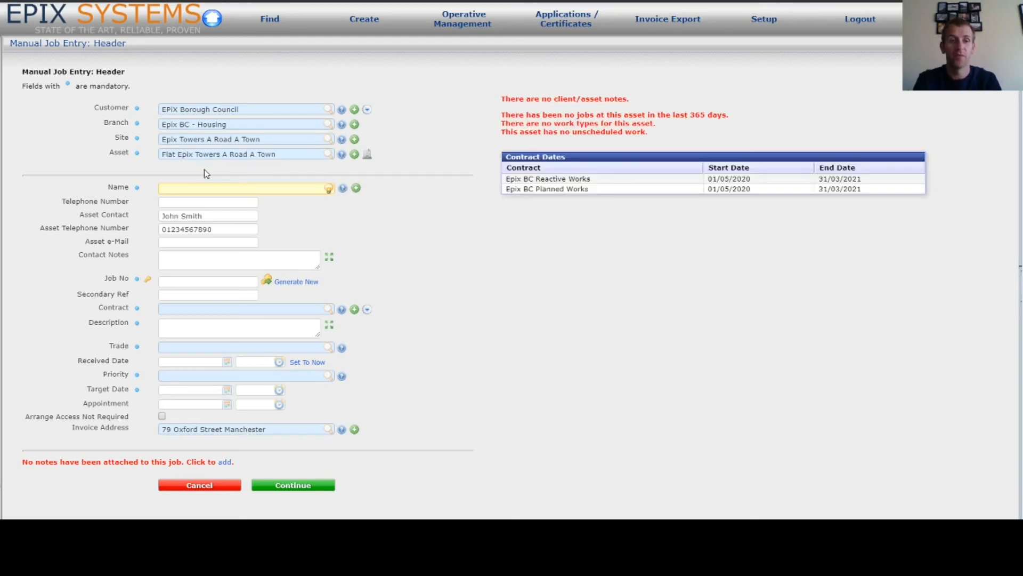